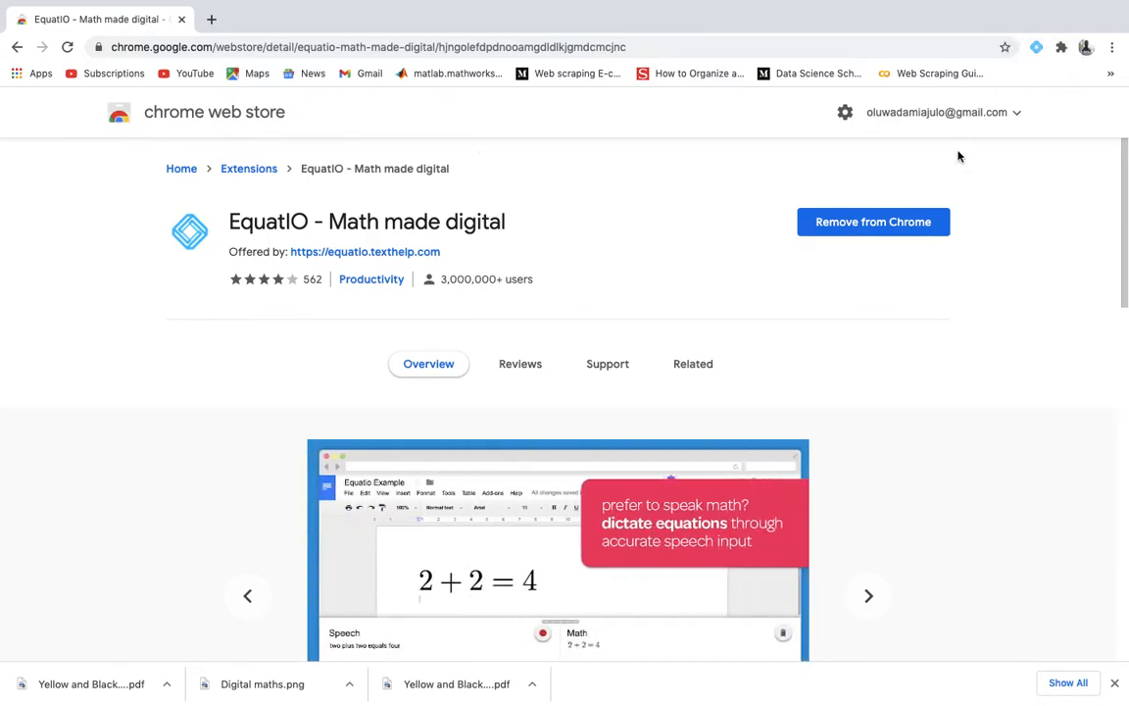
scroll(959, 157, up, 5)
scroll(958, 157, up, 4)
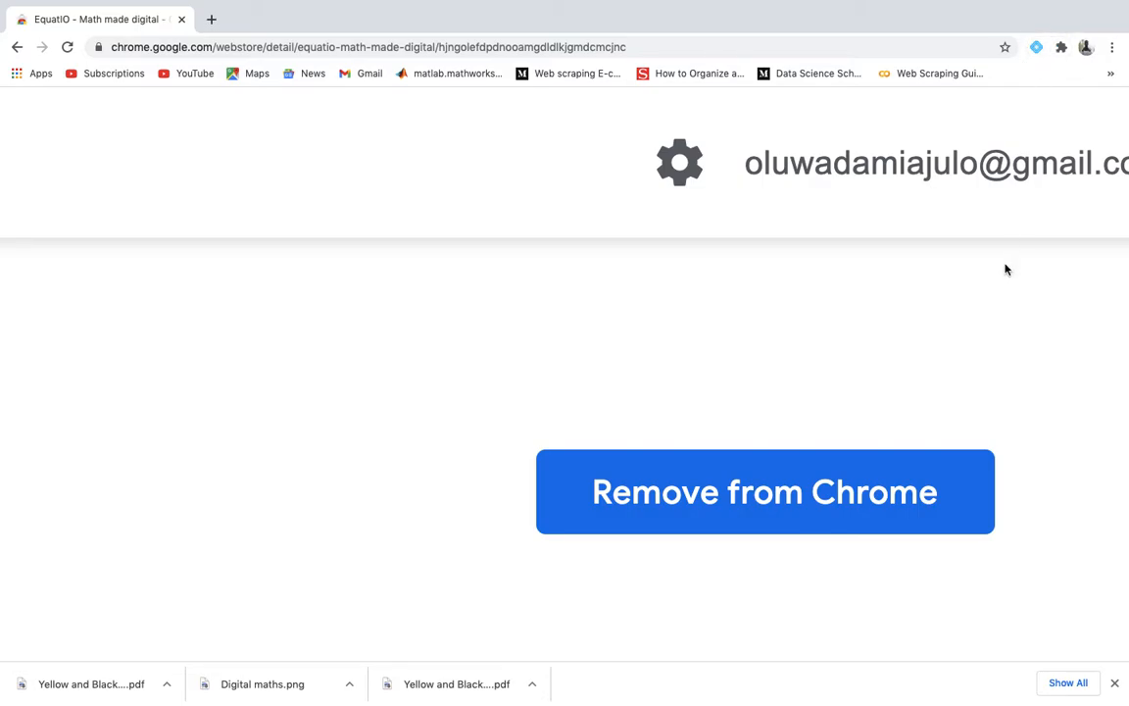
scroll(1005, 267, down, 5)
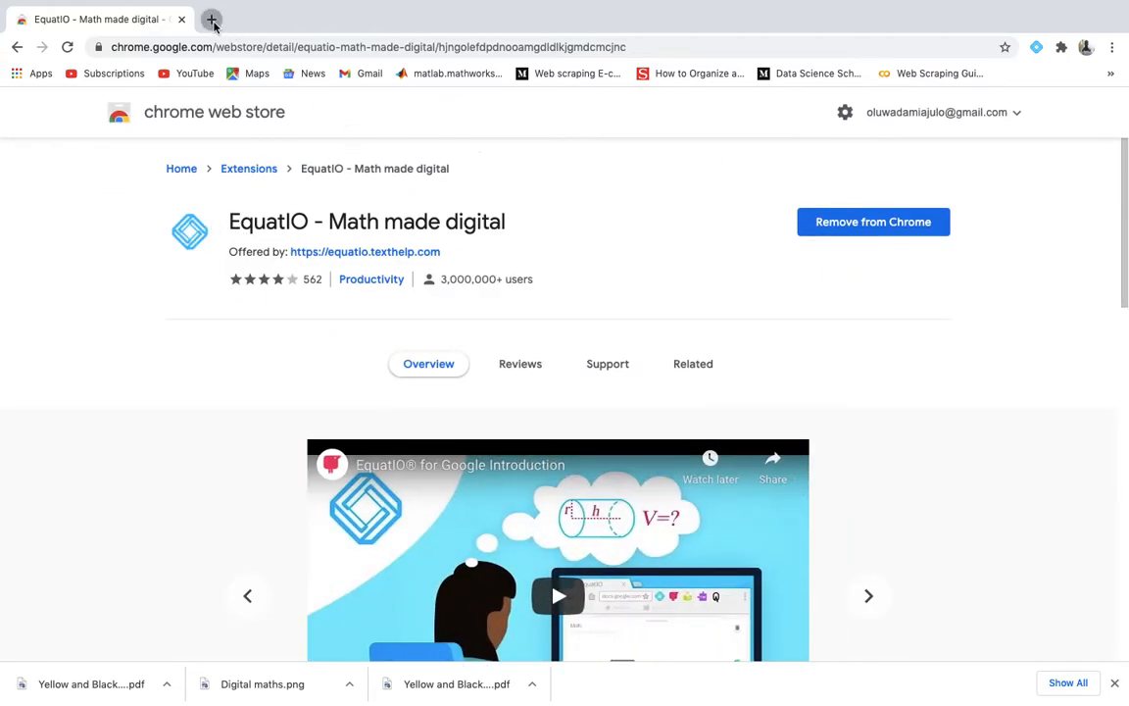
- Open google.com in a new browser tab and create a blank document in Google Docs
click(211, 18)
text(goo)
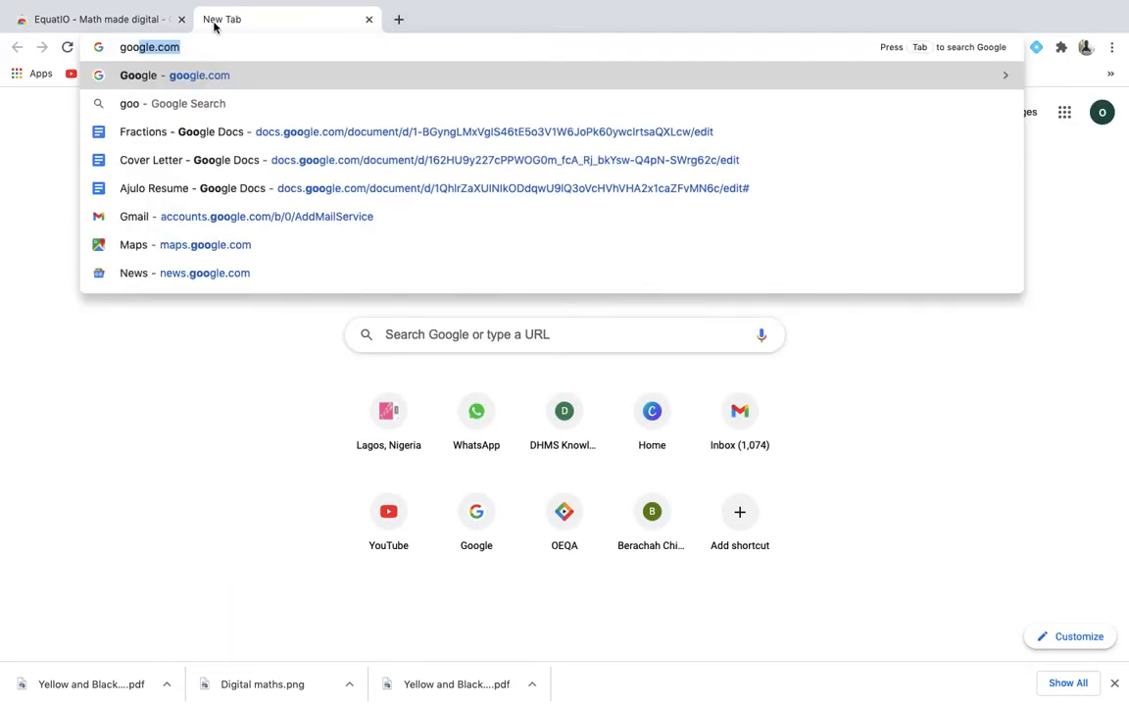
click(1067, 122)
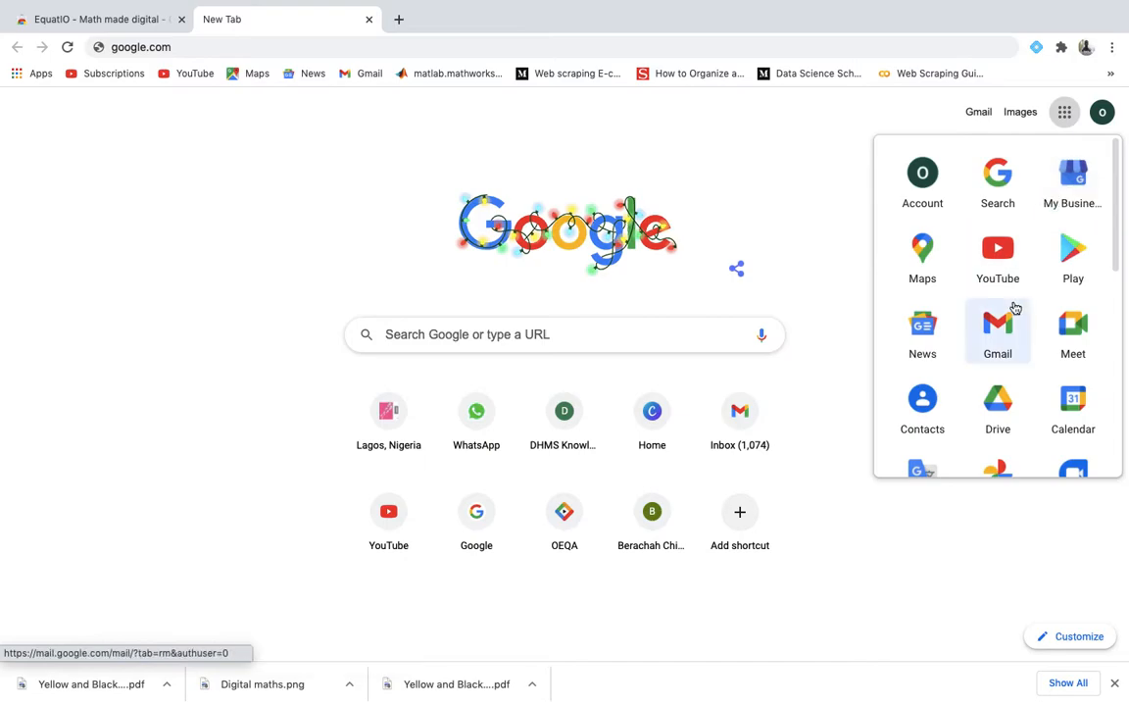
scroll(1016, 346, down, 5)
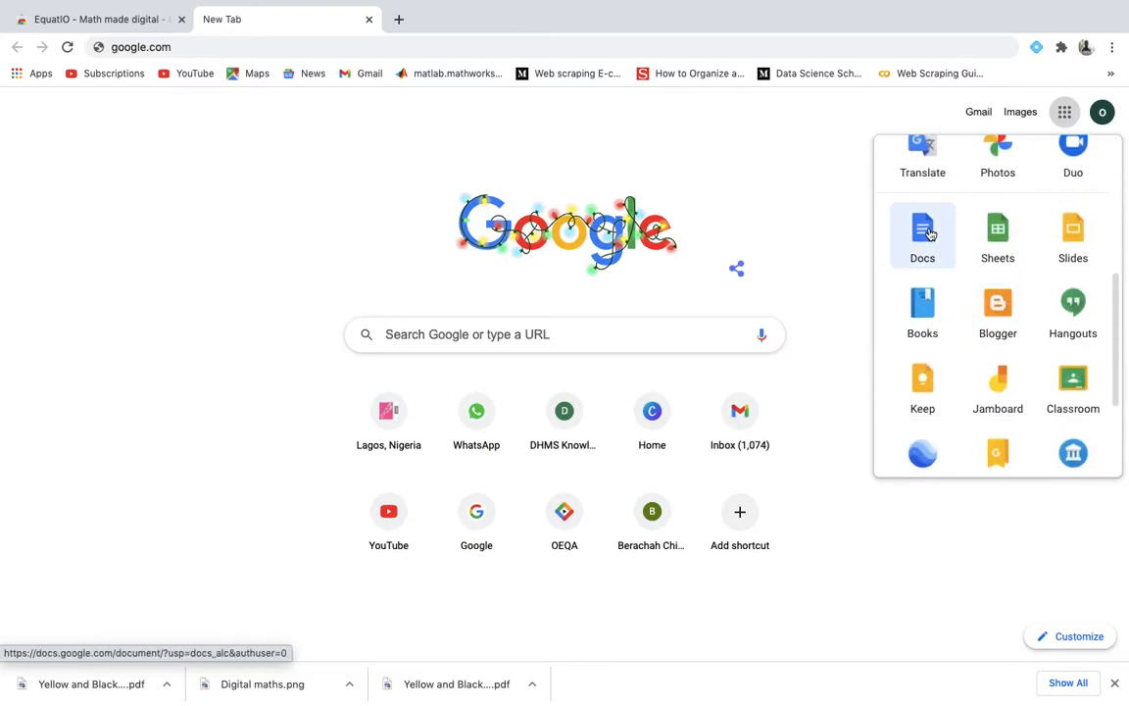
click(930, 234)
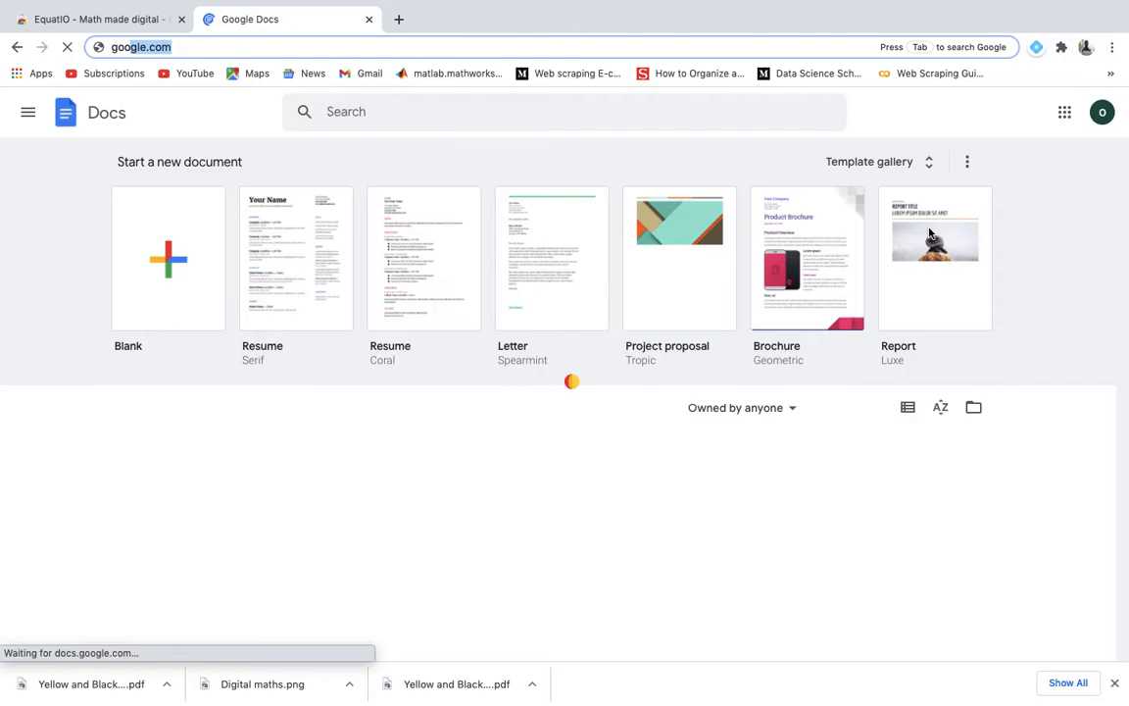
click(181, 268)
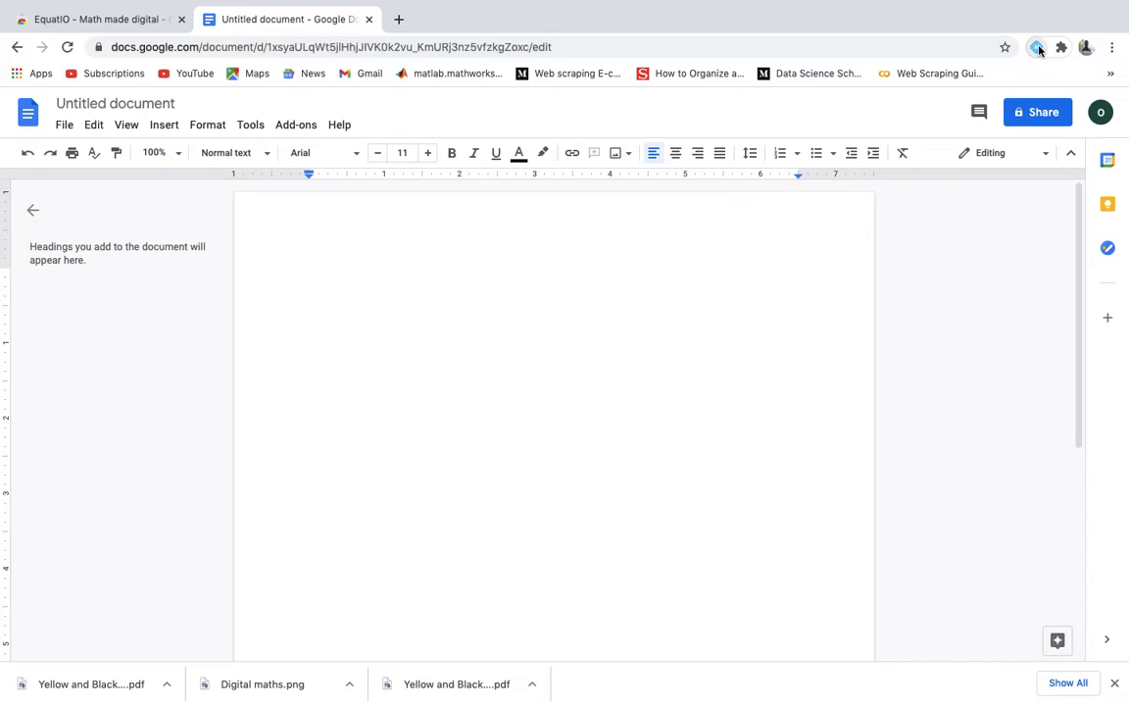
- Launch the EquatIO extension in the document and start a numbered list at 1
click(1037, 47)
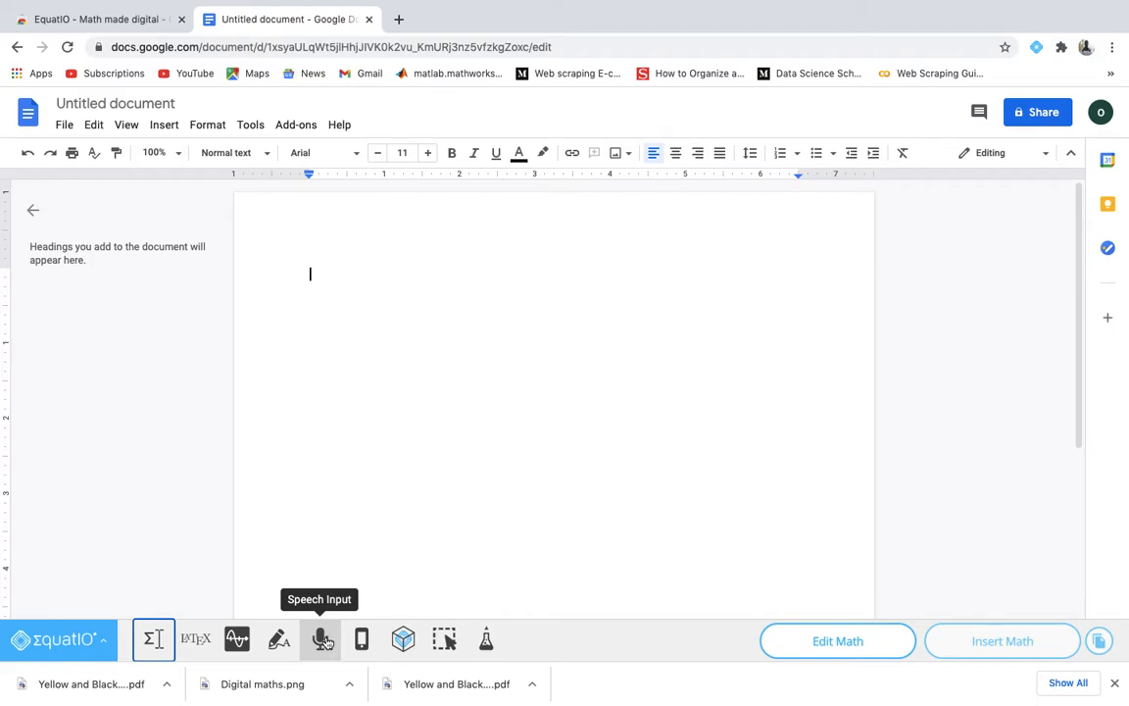
click(318, 287)
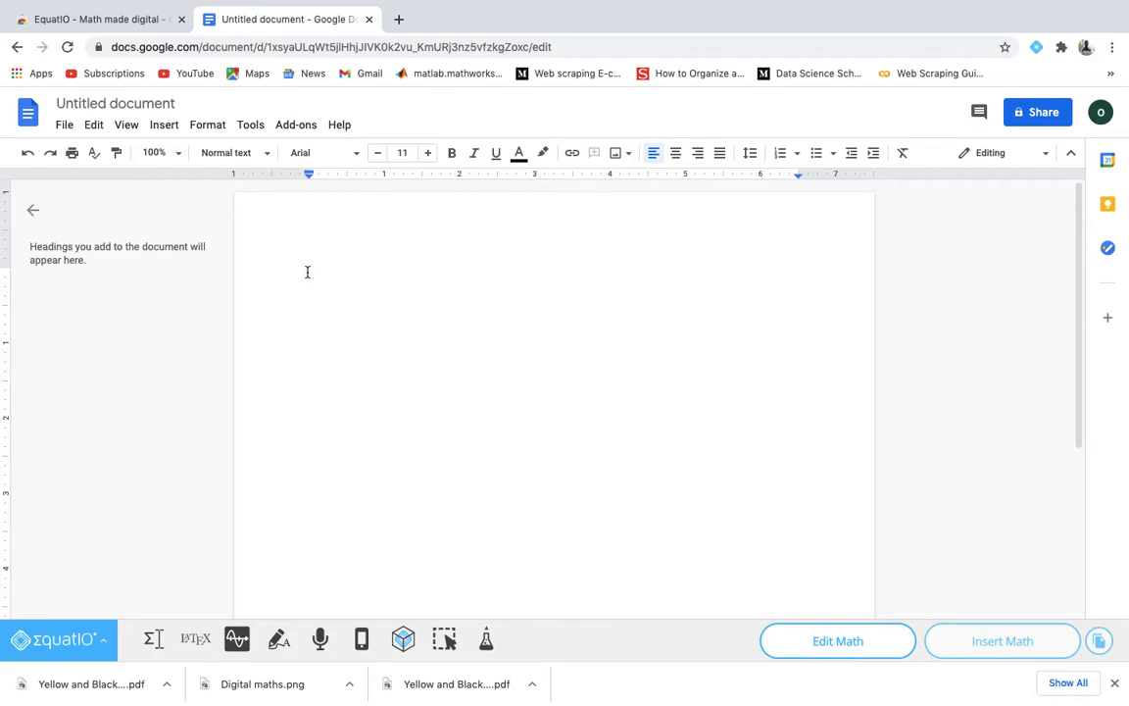
text(1.)
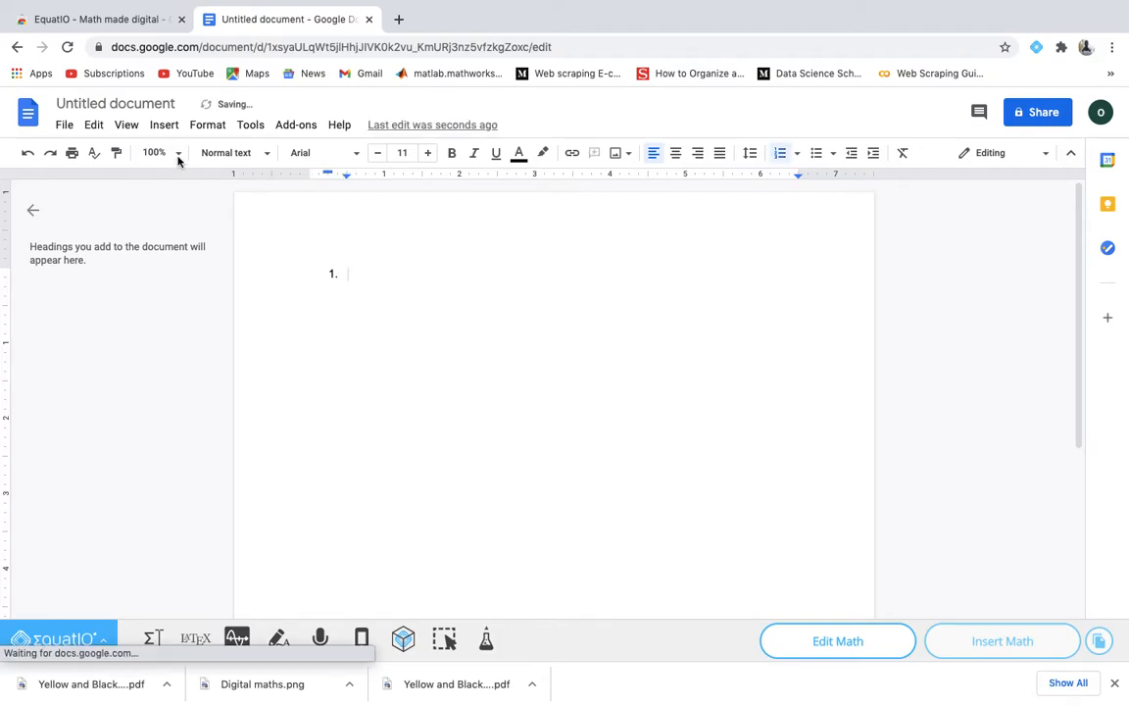
- Rename the document as Fractions
click(138, 103)
text(F)
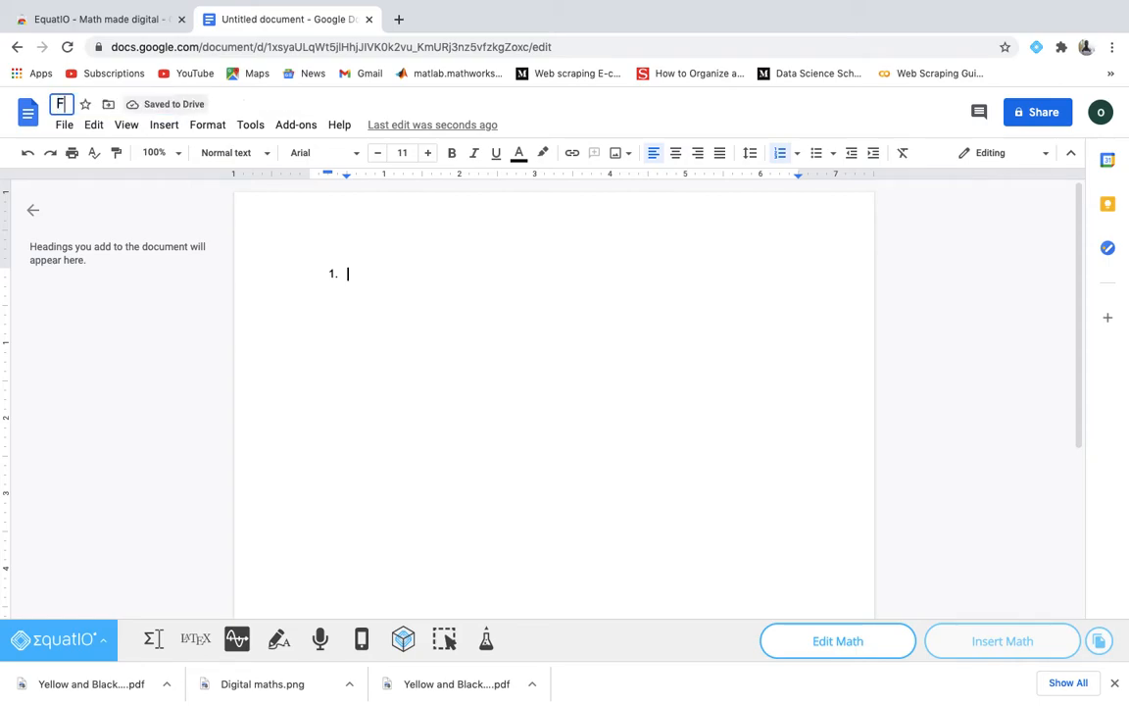
text(ractions)
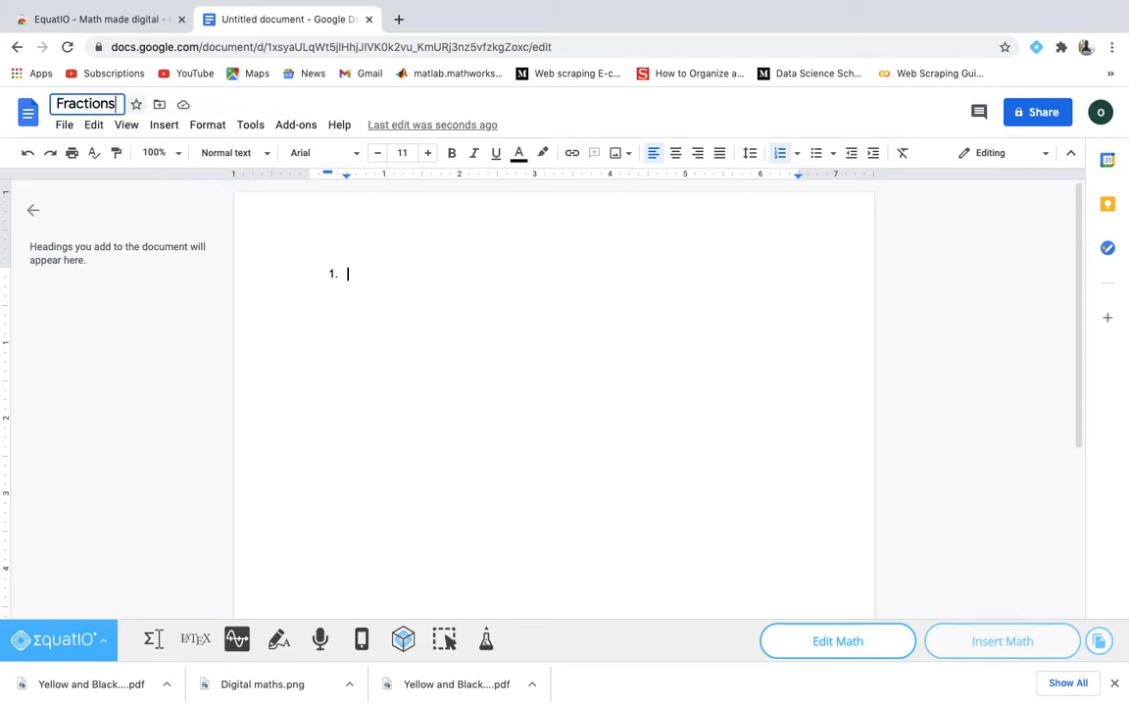
key(Return)
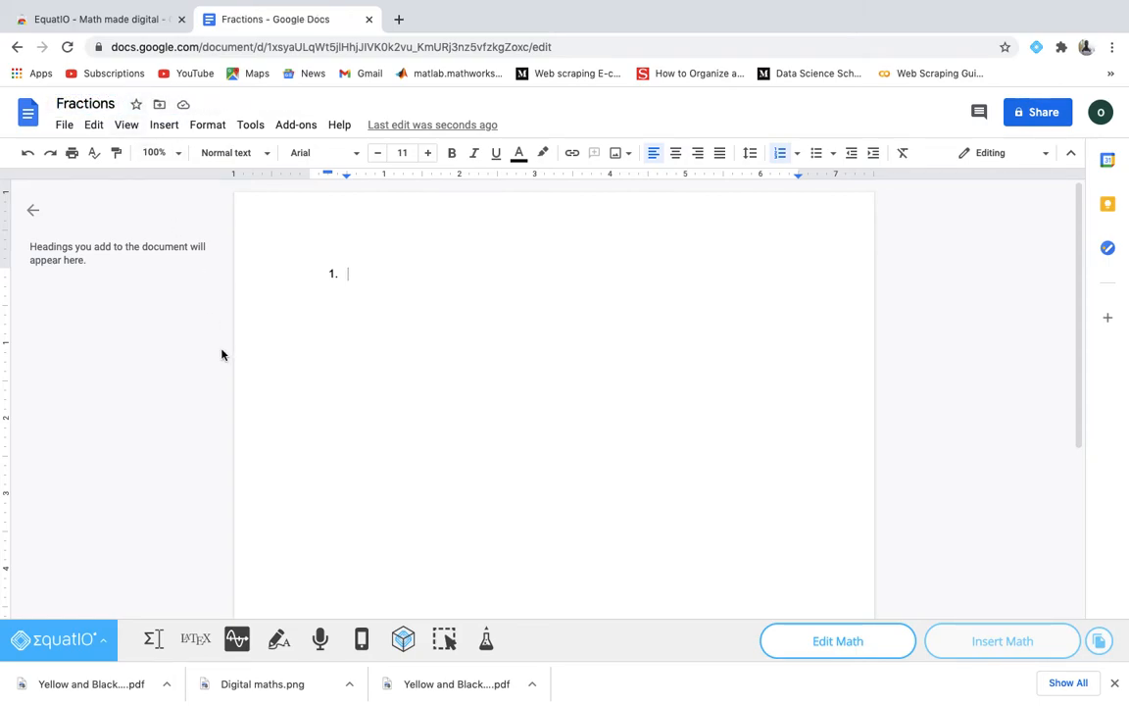
- Open EquatIO's equation editor and enter the expression 2x + 5y - 8x
click(155, 640)
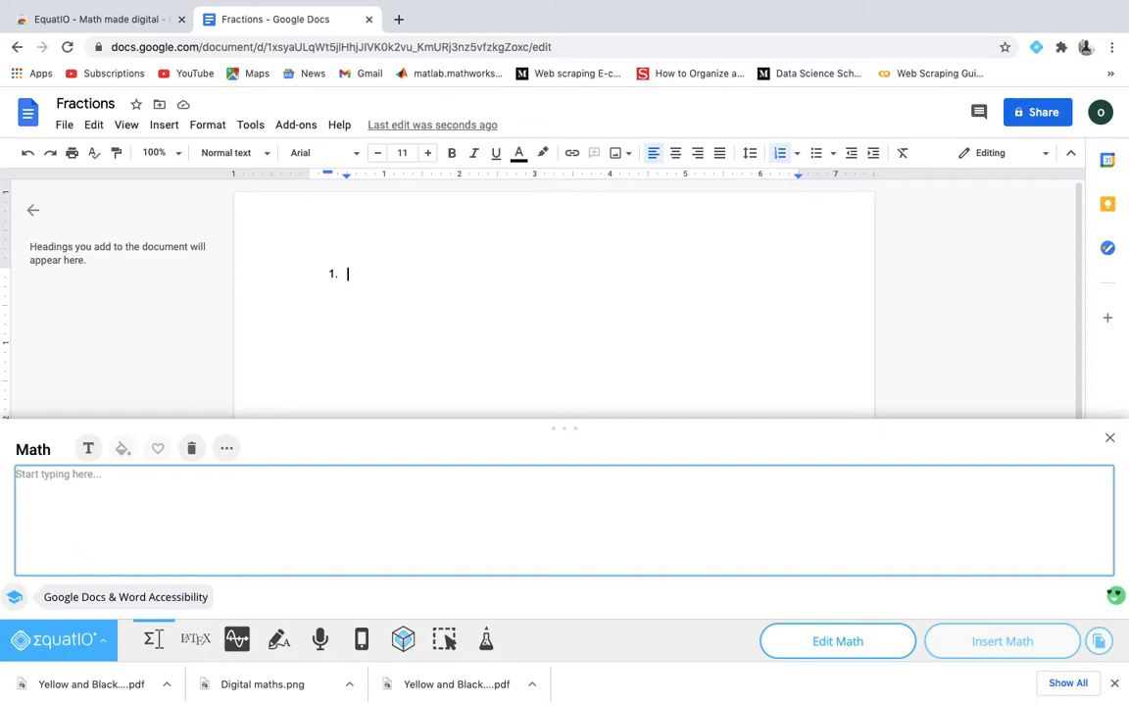
text(2x)
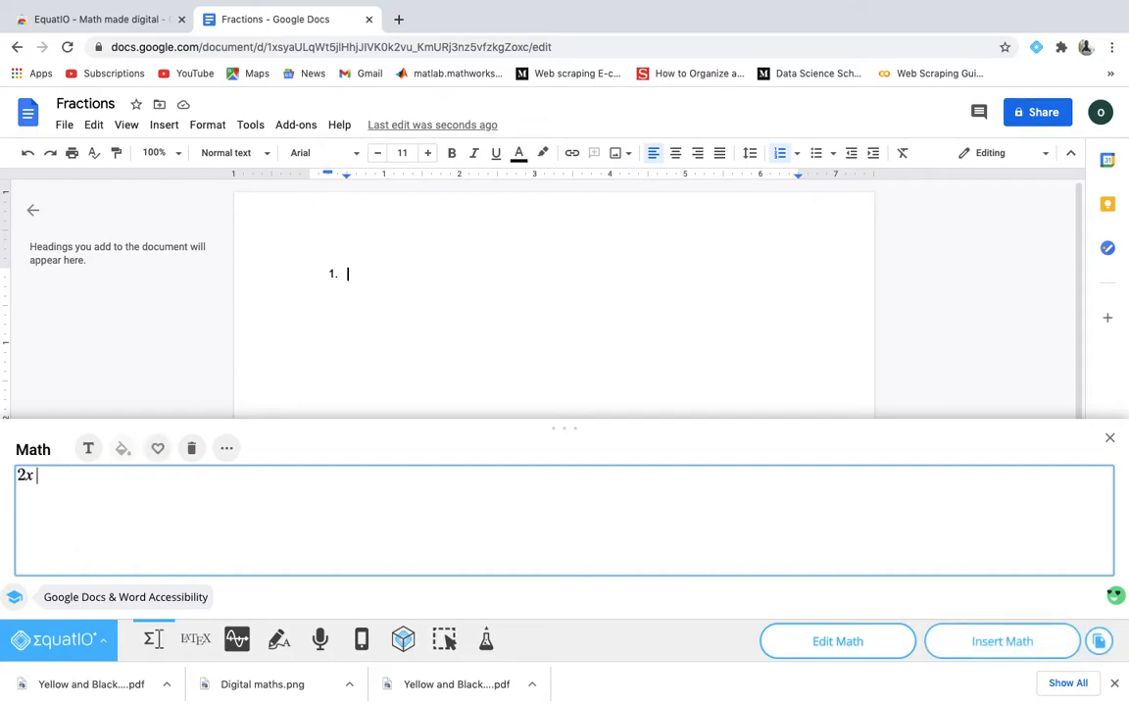
text(+ 5y- 8x)
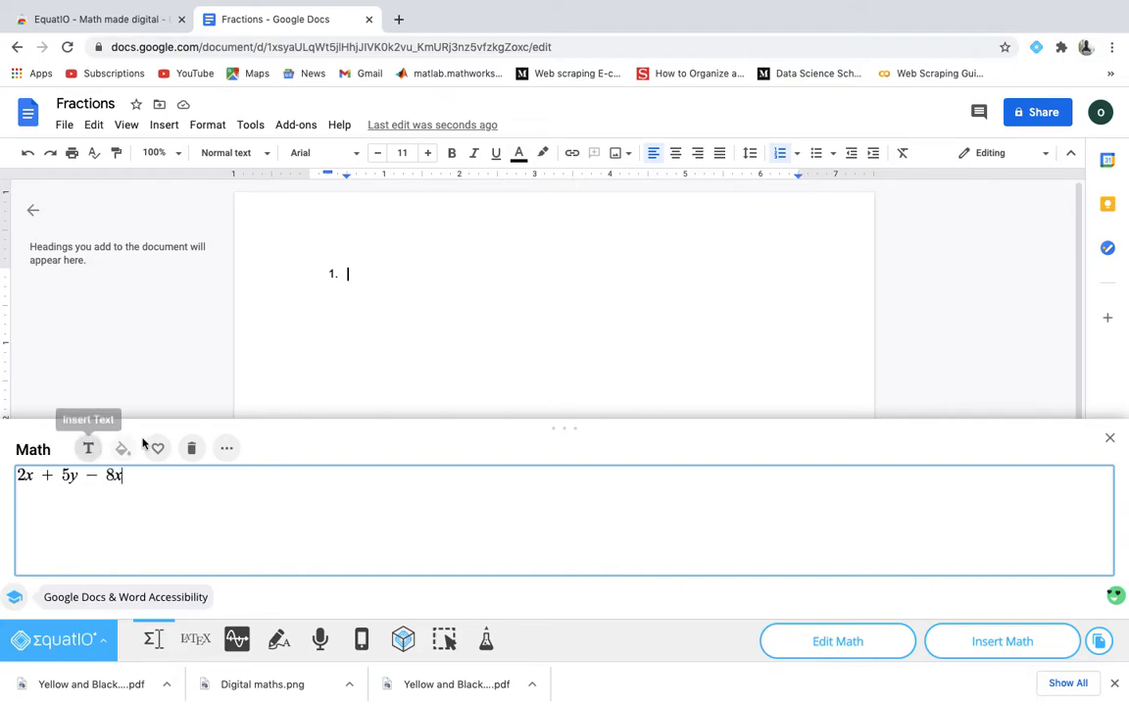
- Complete the expression as 2x + 5y - 8x² = 0 using the superscript layout, and insert it as list item 1
click(226, 450)
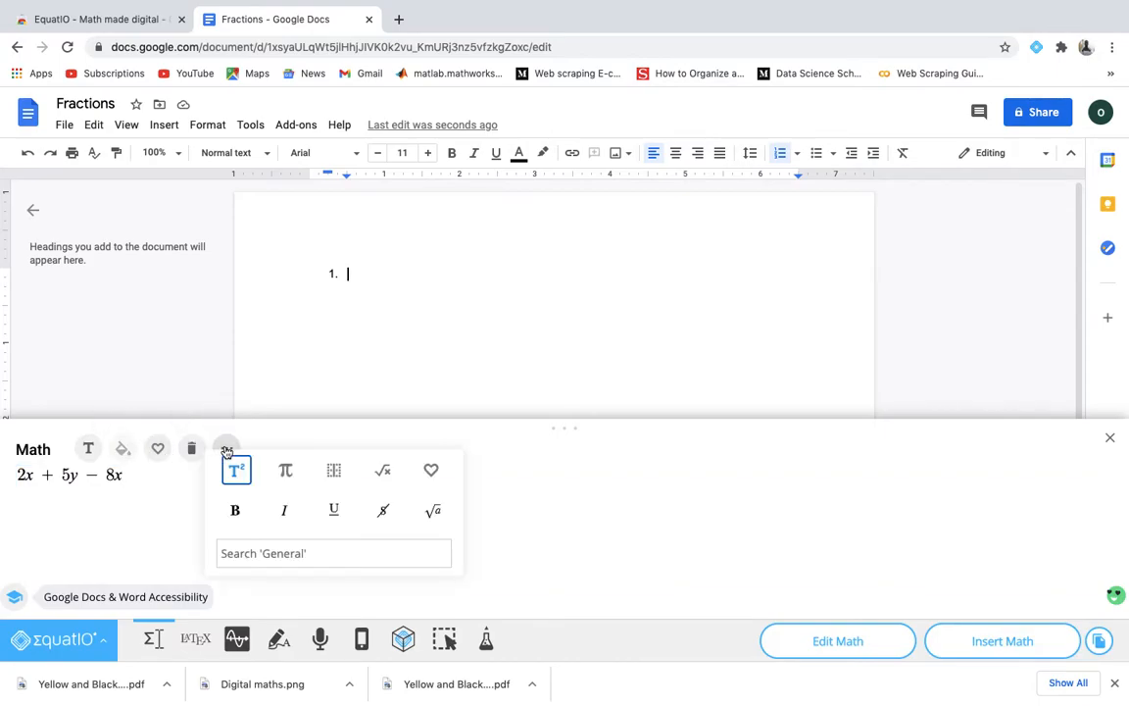
click(291, 475)
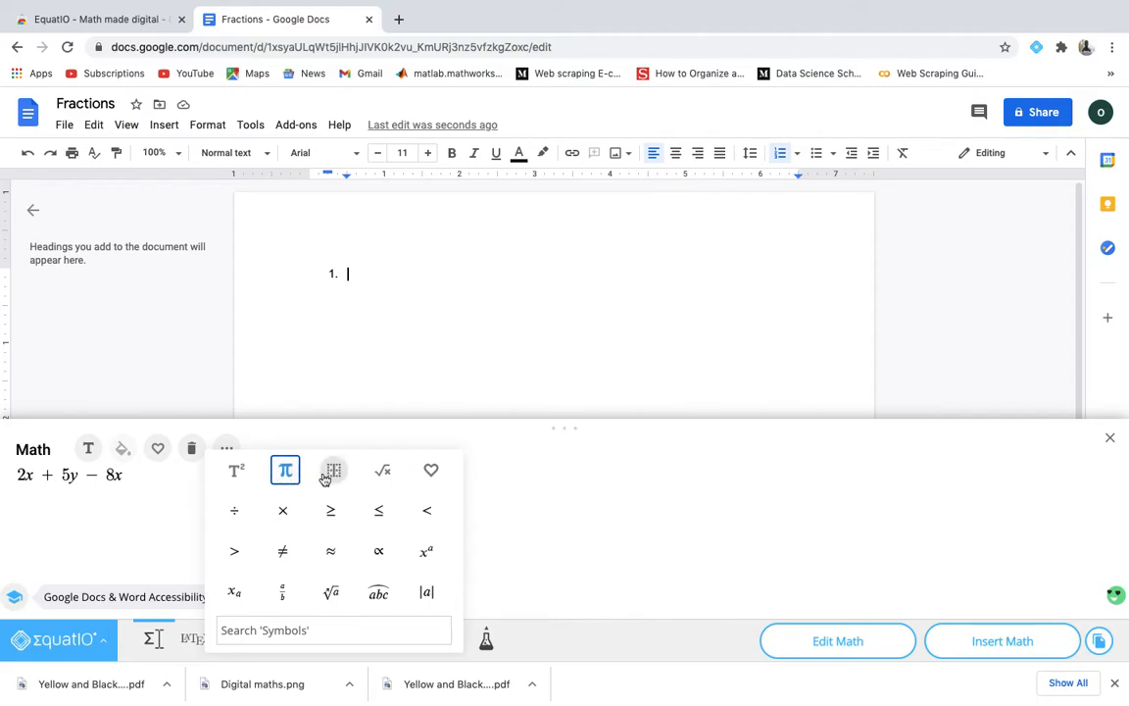
click(325, 478)
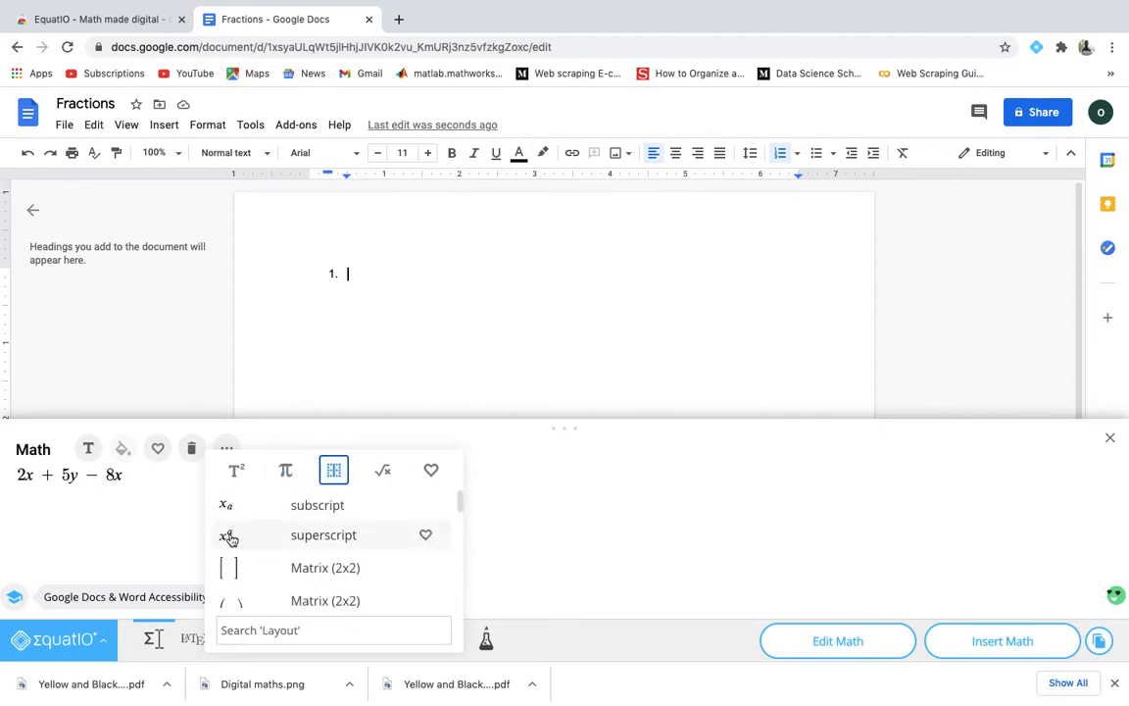
click(229, 536)
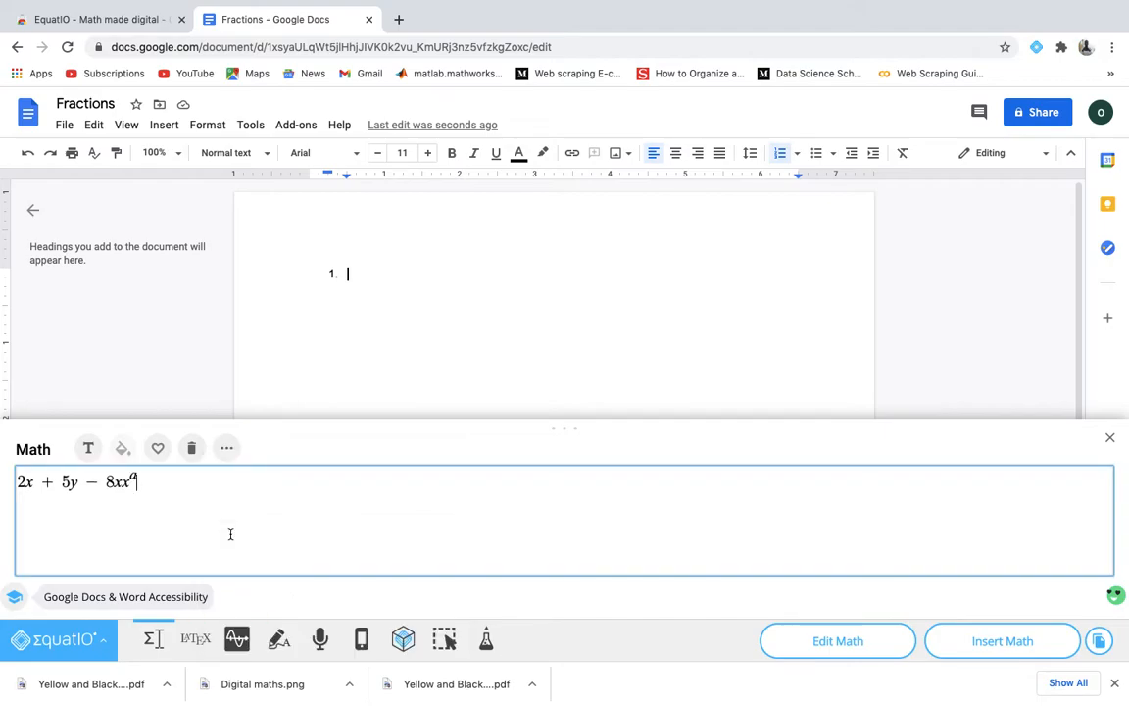
text(2)
key(BackSpace)
text(= 0)
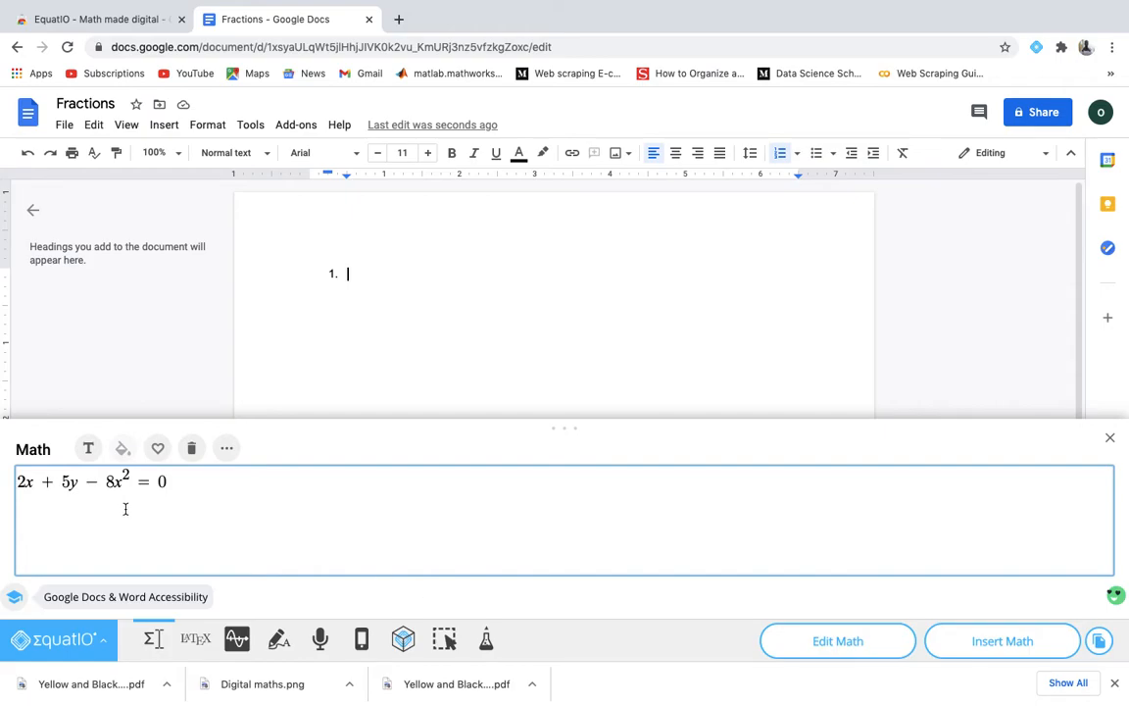
click(1010, 649)
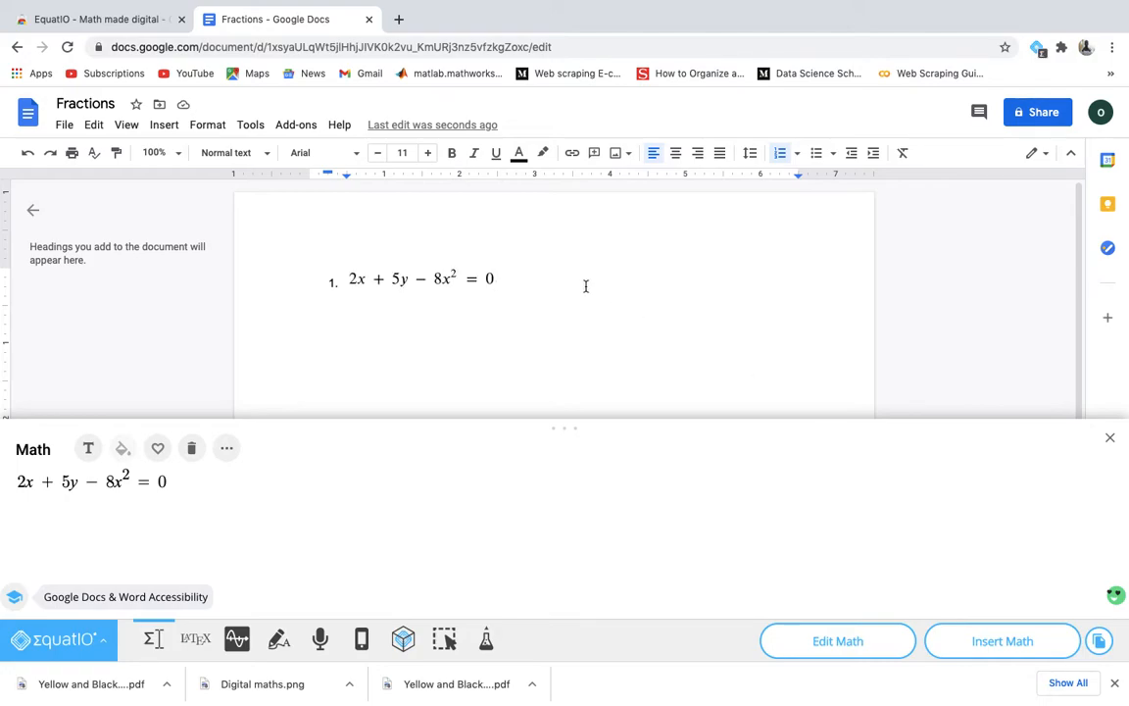
- Start list item 2 and switch EquatIO to handwriting input with the previous equation cleared
key(Return)
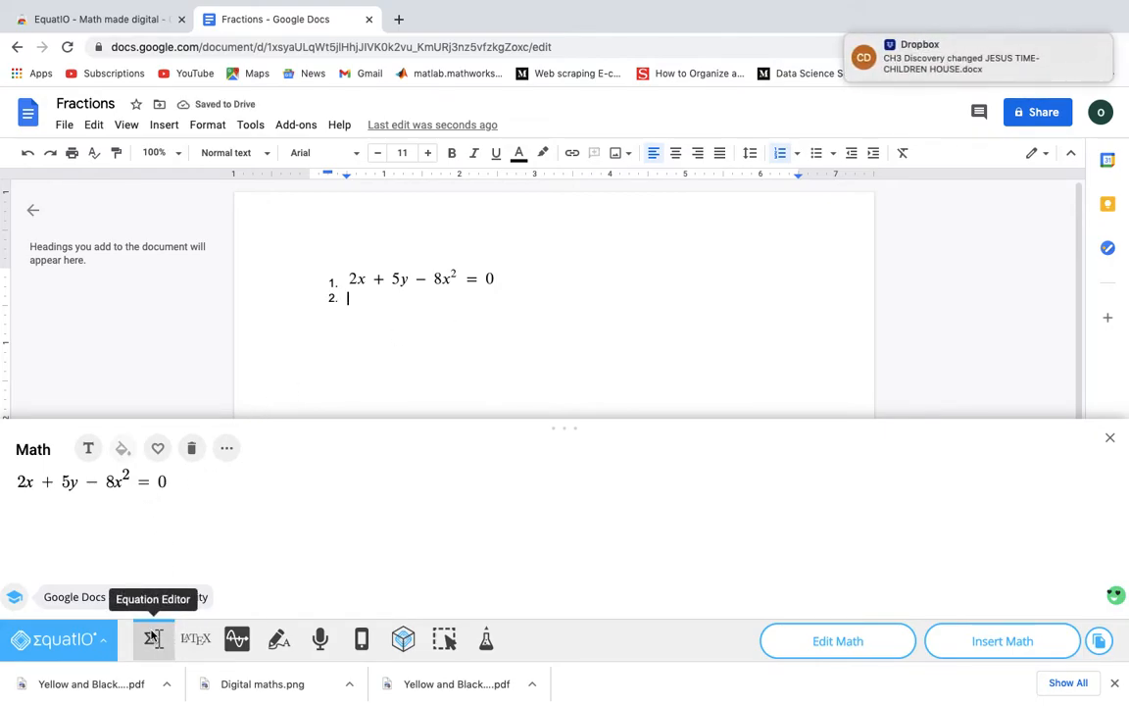
click(275, 639)
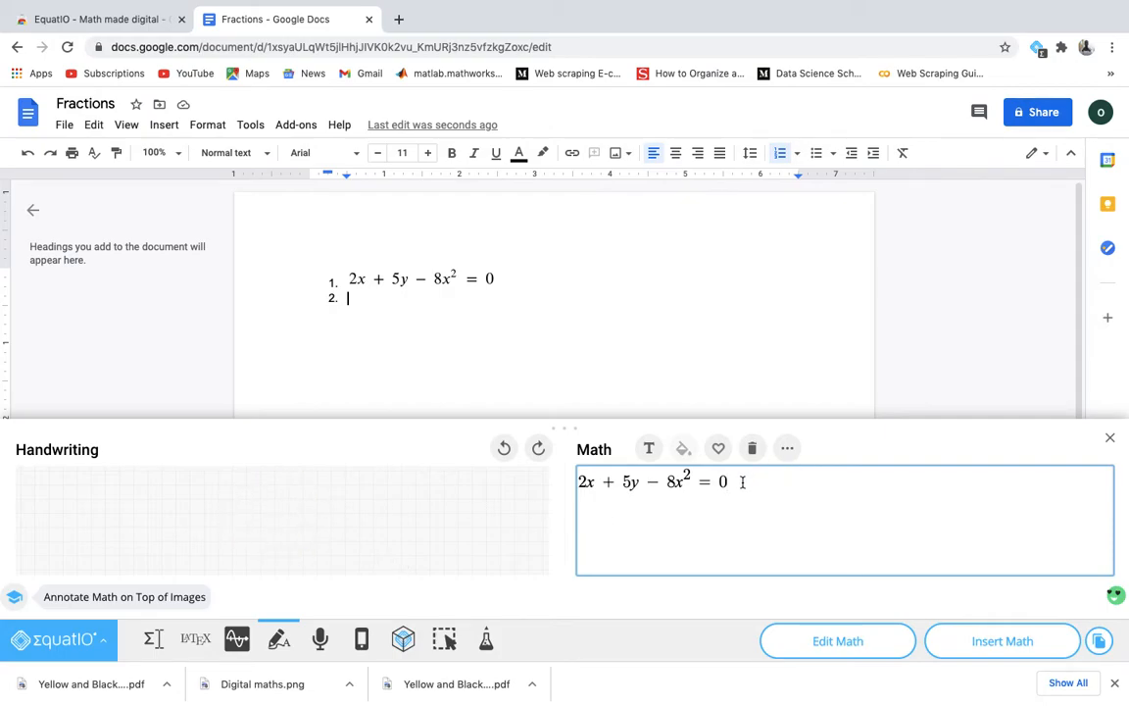
click(752, 448)
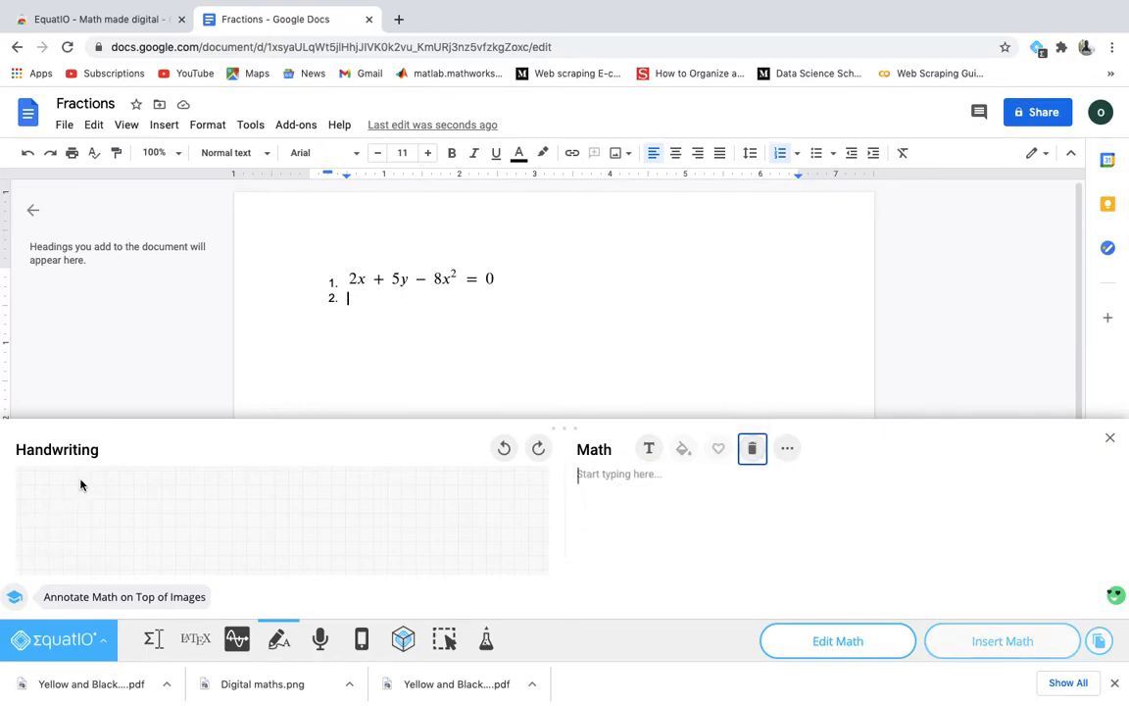
mouse_move(81, 478)
mouse_down()
mouse_move(83, 489)
mouse_move(116, 495)
mouse_move(83, 502)
mouse_move(103, 516)
mouse_move(73, 530)
mouse_up()
mouse_move(156, 490)
mouse_down()
mouse_move(142, 506)
mouse_move(161, 502)
mouse_up()
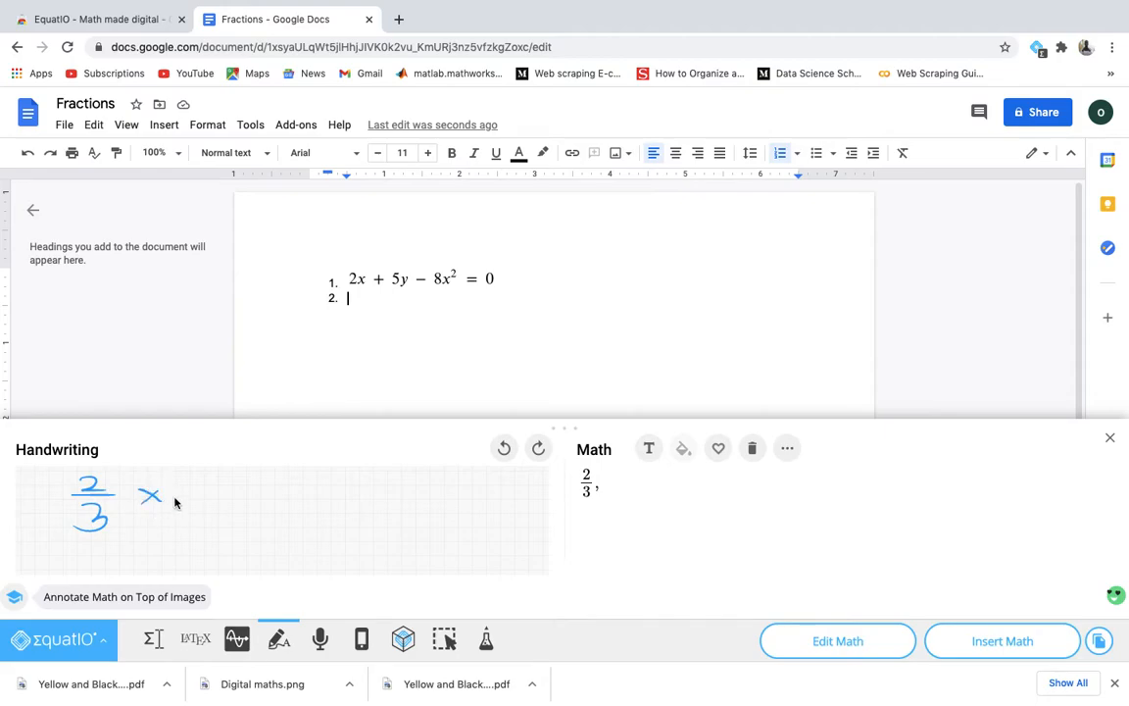
mouse_move(225, 476)
mouse_down()
mouse_move(211, 489)
mouse_move(266, 498)
mouse_move(225, 509)
mouse_move(244, 525)
mouse_move(234, 504)
mouse_move(313, 505)
mouse_move(384, 472)
mouse_move(355, 487)
mouse_move(371, 479)
mouse_move(376, 518)
mouse_move(351, 512)
mouse_up()
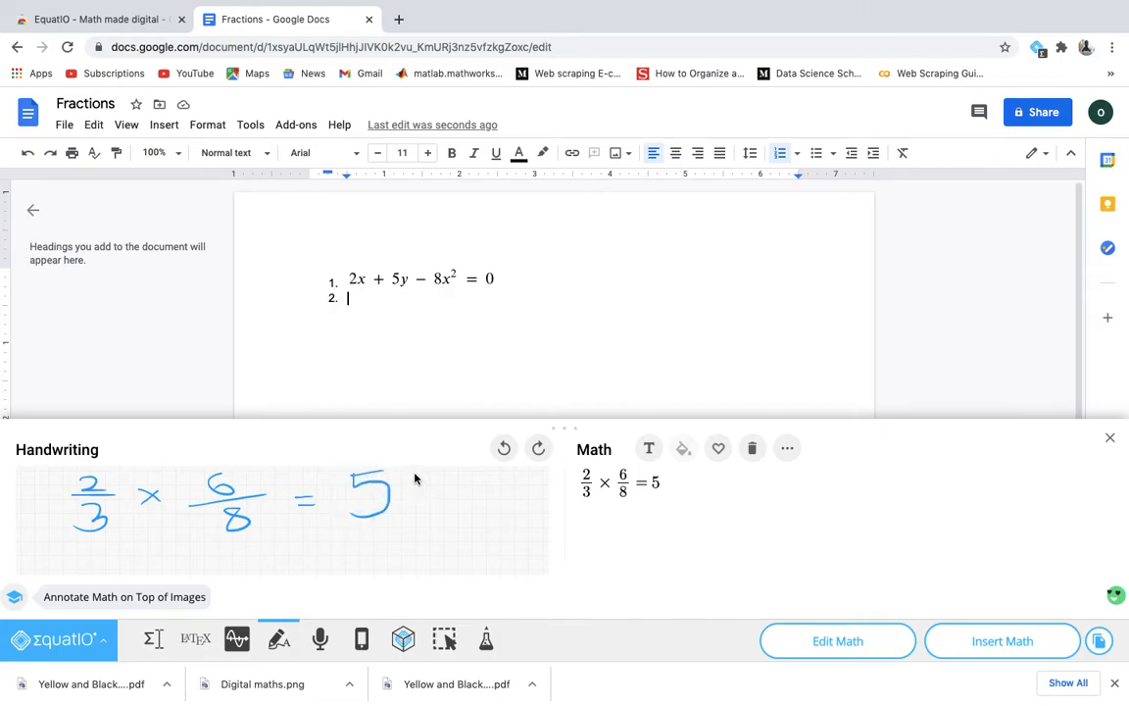
mouse_move(417, 478)
mouse_down()
mouse_move(461, 487)
mouse_move(429, 497)
mouse_move(416, 519)
mouse_up()
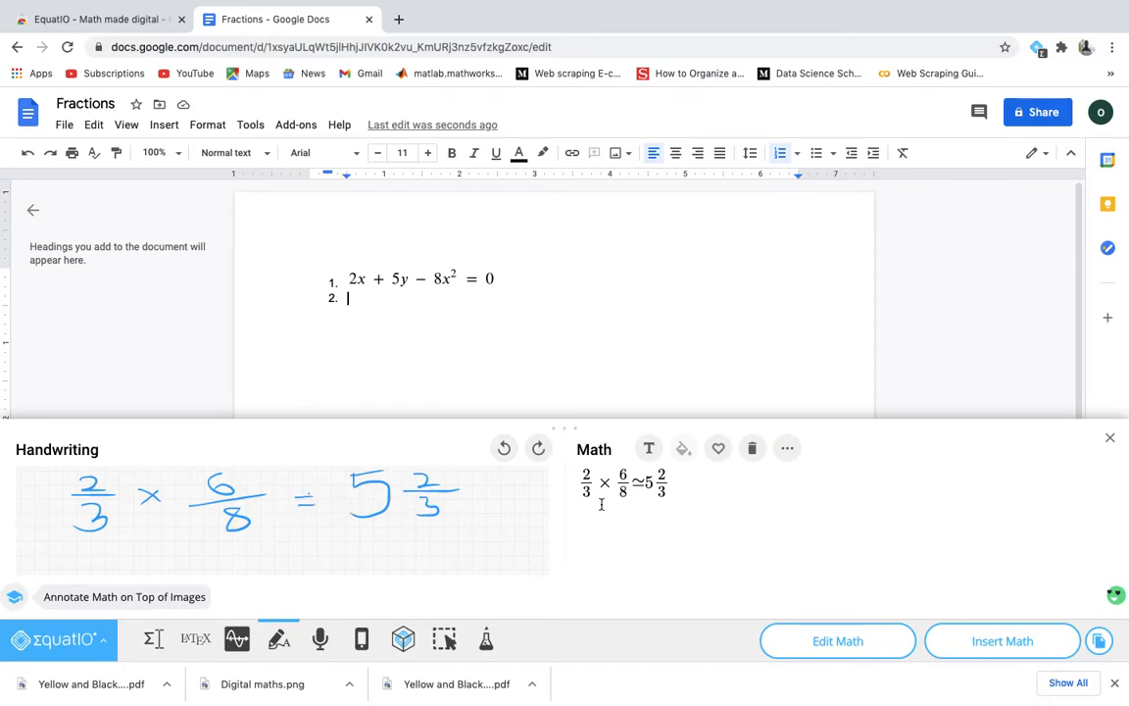
click(753, 450)
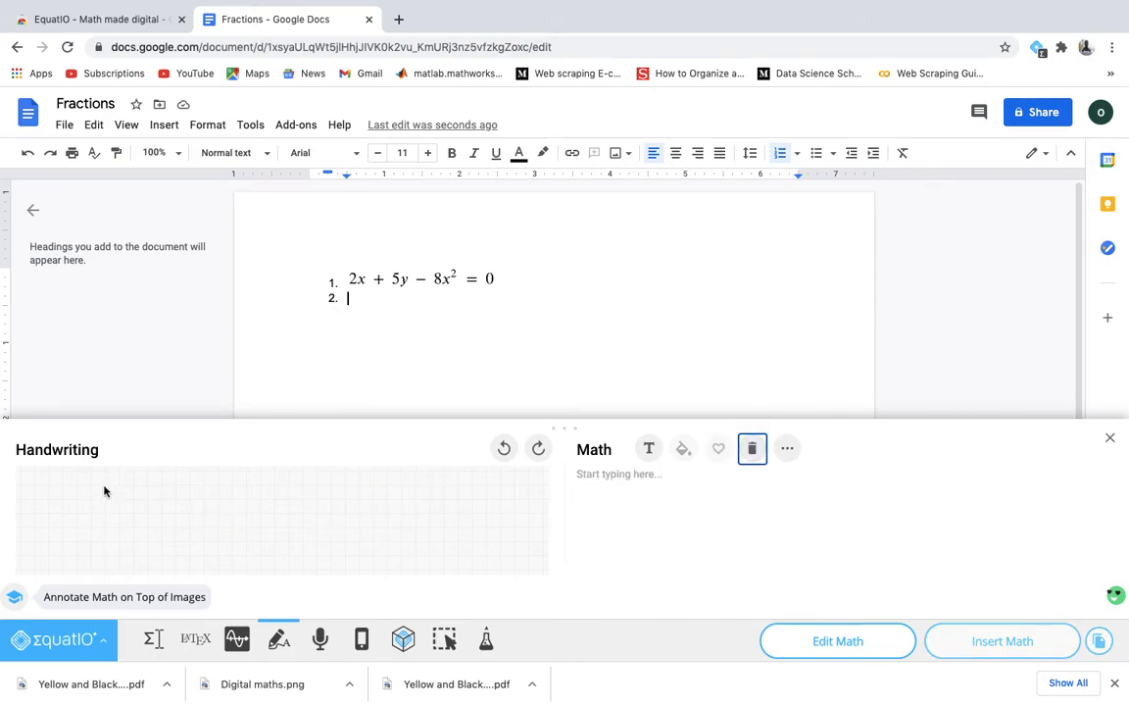
- Handwrite the equation 2/6 + 5/7 = 7 2/5 and insert the recognized math as list item 2
mouse_move(95, 480)
mouse_down()
mouse_move(113, 495)
mouse_move(161, 500)
mouse_move(114, 521)
mouse_up()
mouse_move(195, 493)
mouse_down()
mouse_move(224, 493)
mouse_move(210, 502)
mouse_move(247, 472)
mouse_move(242, 499)
mouse_move(288, 509)
mouse_up()
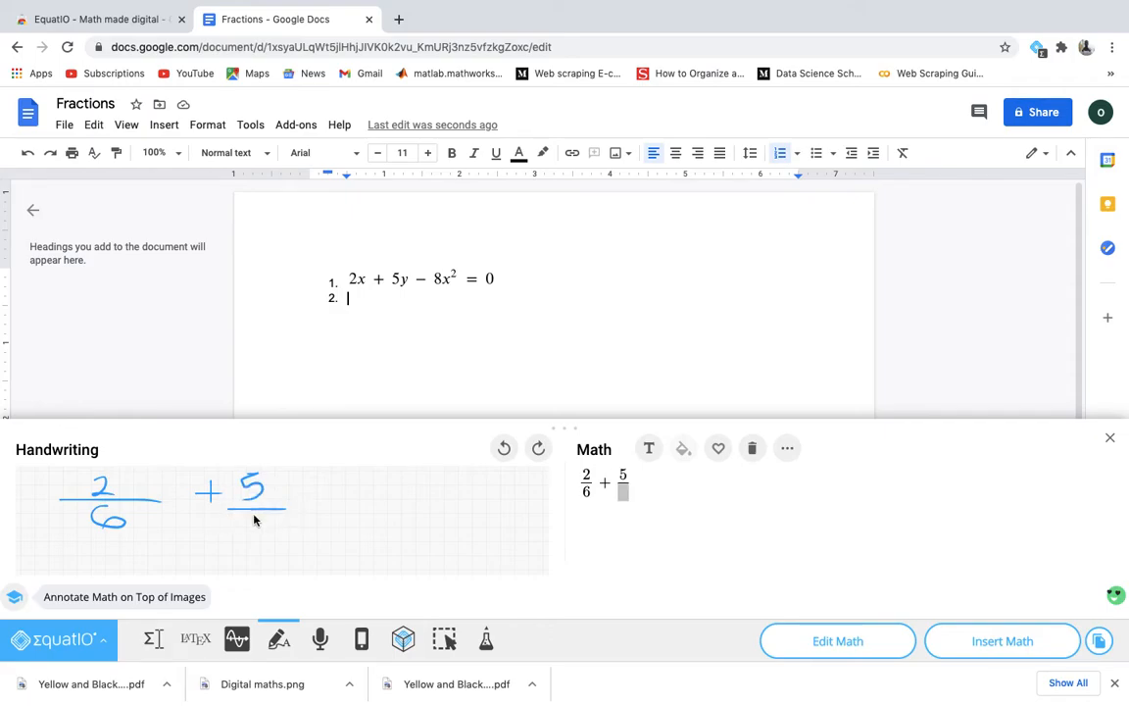
mouse_move(246, 515)
mouse_down()
mouse_move(265, 515)
mouse_move(253, 537)
mouse_up()
mouse_move(311, 497)
mouse_down()
mouse_move(340, 496)
mouse_move(340, 507)
mouse_up()
mouse_move(373, 482)
mouse_down()
mouse_move(396, 477)
mouse_move(384, 530)
mouse_up()
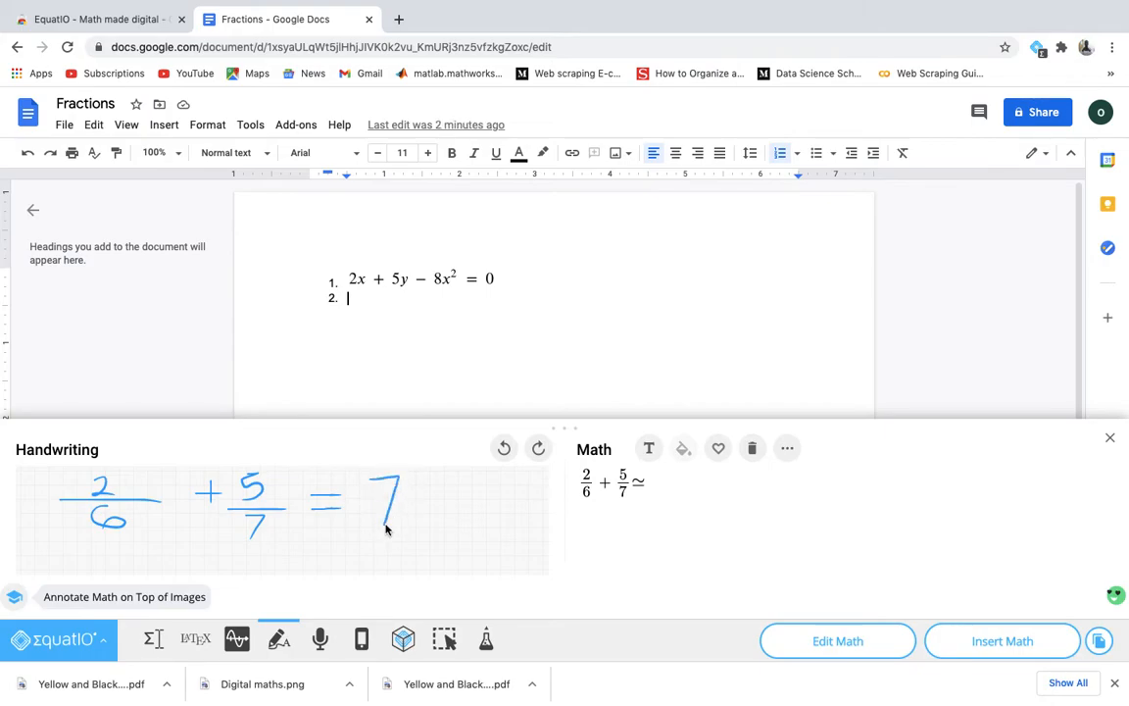
drag(410, 481, 427, 493)
mouse_move(422, 507)
mouse_down()
mouse_move(439, 519)
mouse_move(417, 522)
mouse_up()
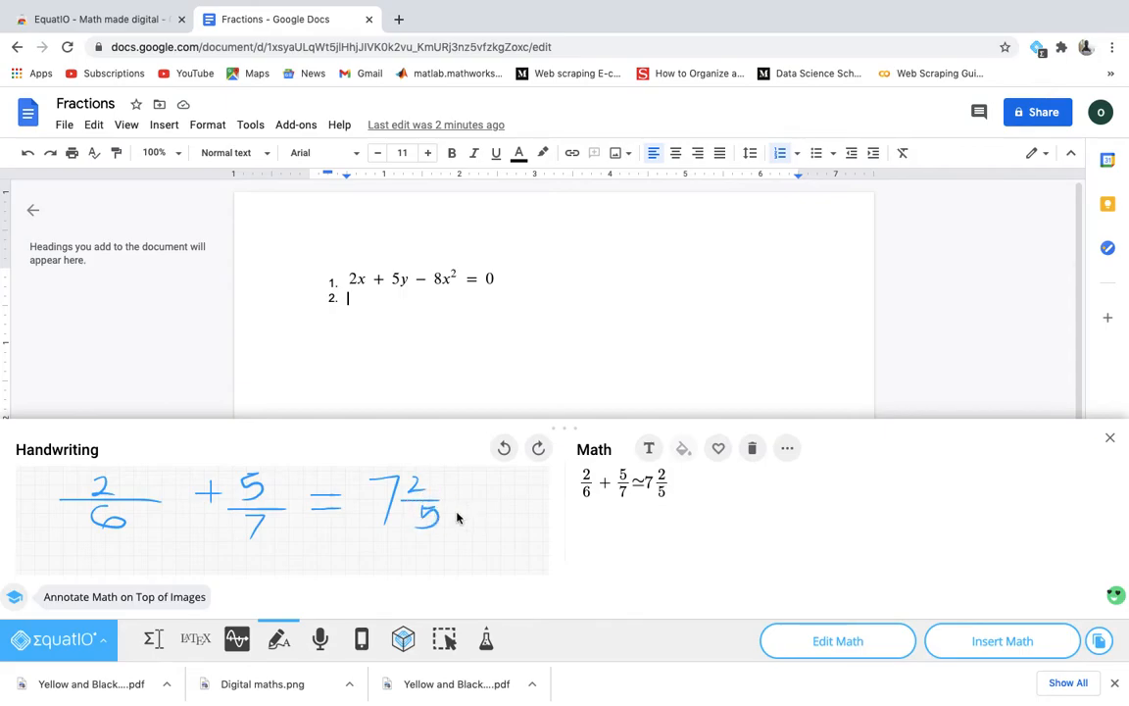
click(994, 657)
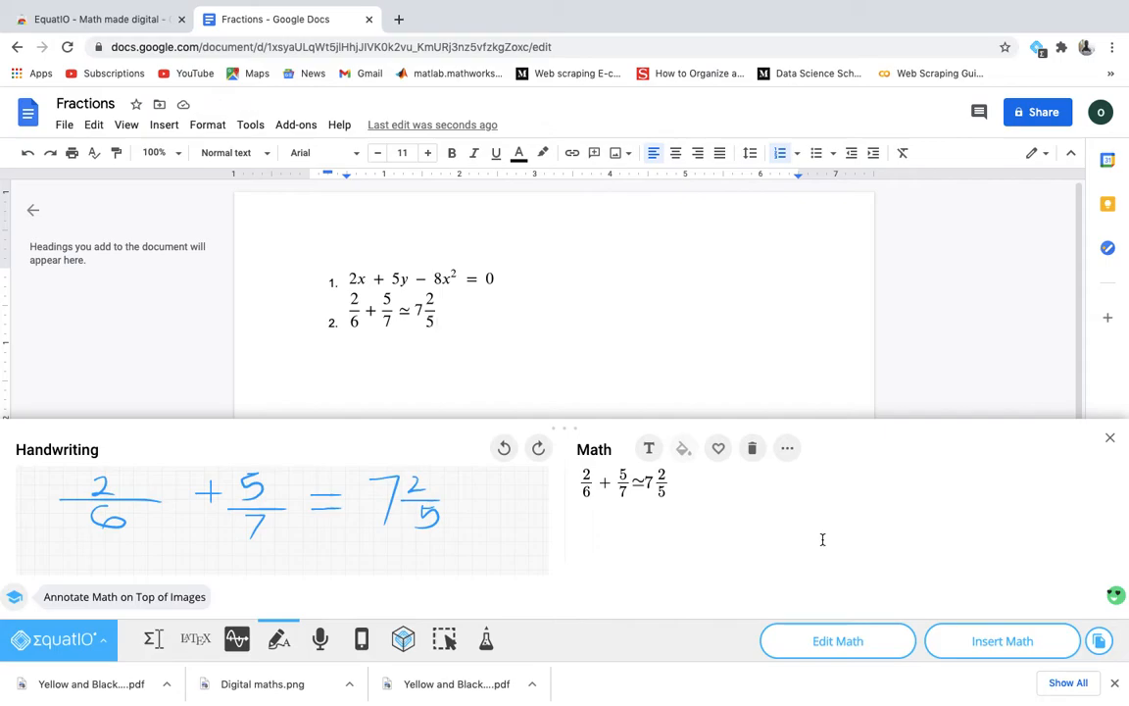
- Clear the handwritten equation and start list item 3 in the document
click(752, 459)
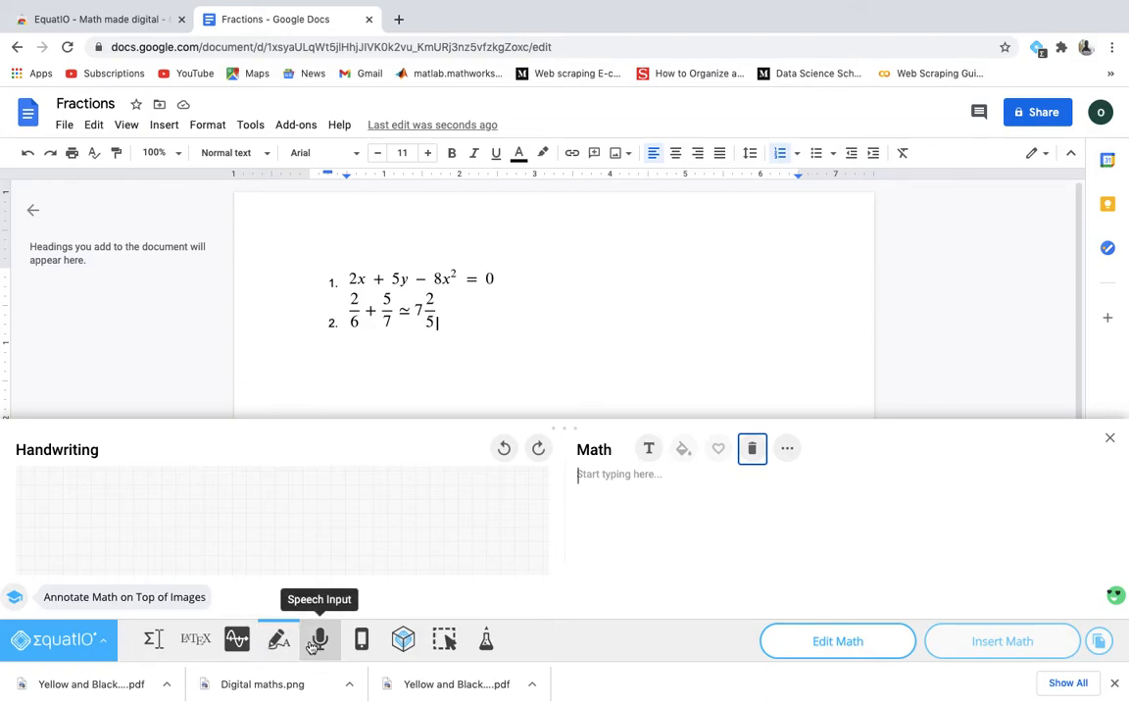
click(464, 329)
key(Return)
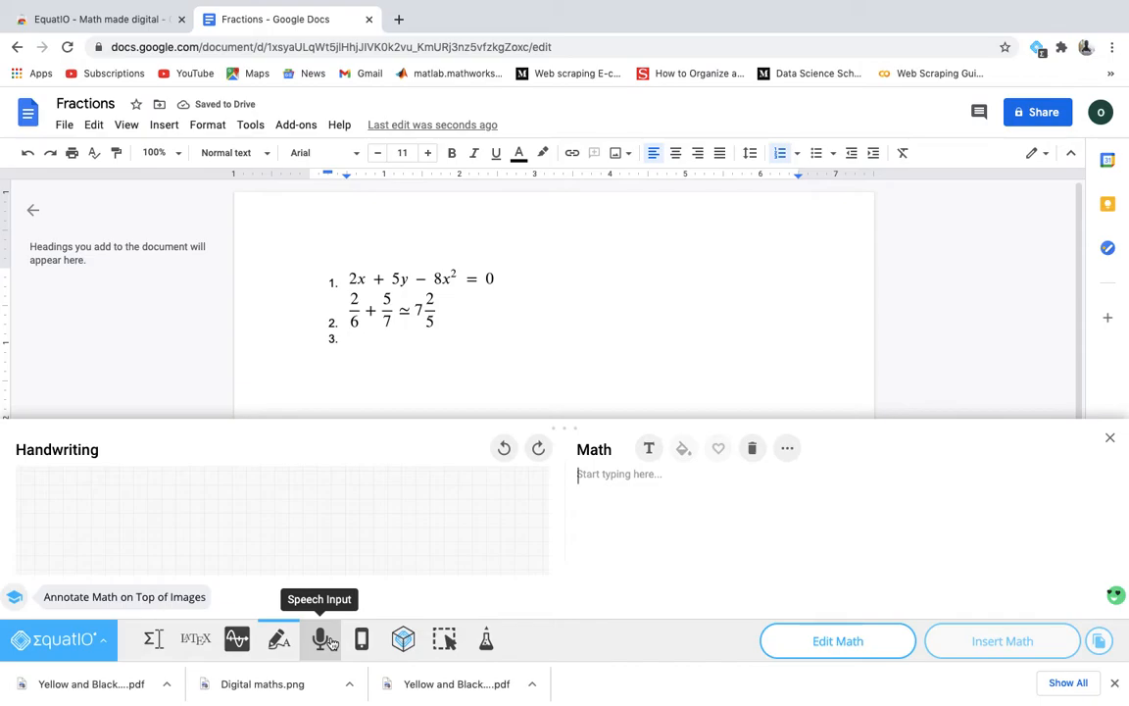
- Dictate 5 + 2 × √3 × 10 with EquatIO's speech input and insert it as list item 3
click(324, 640)
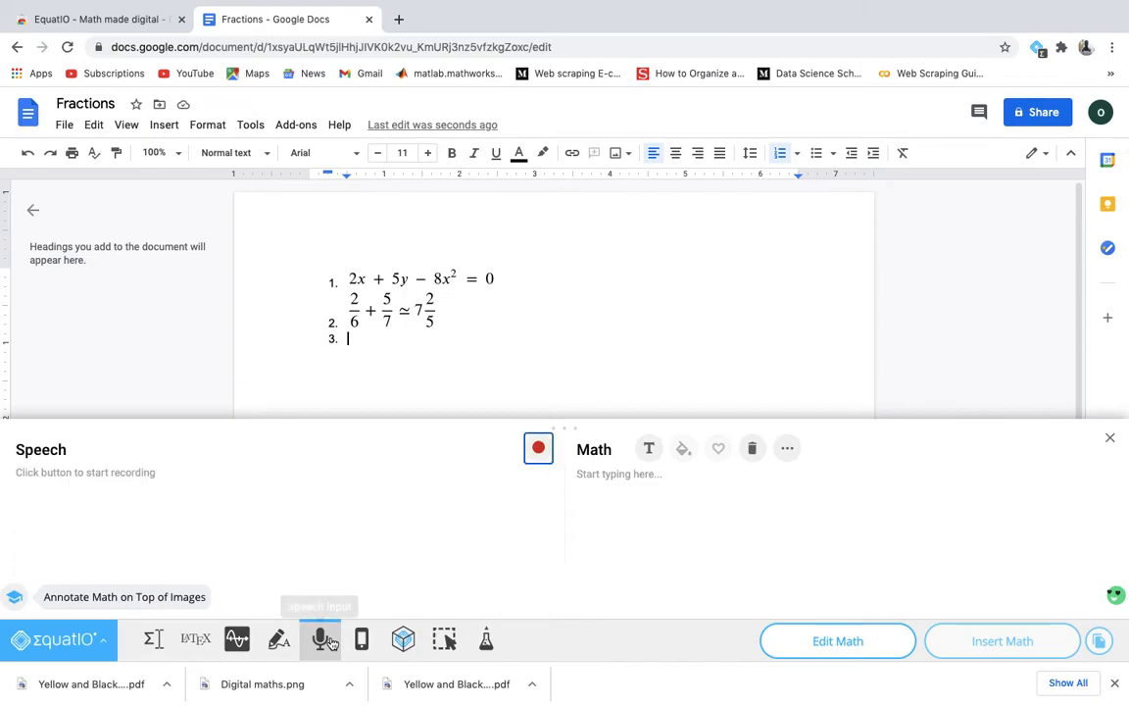
click(539, 449)
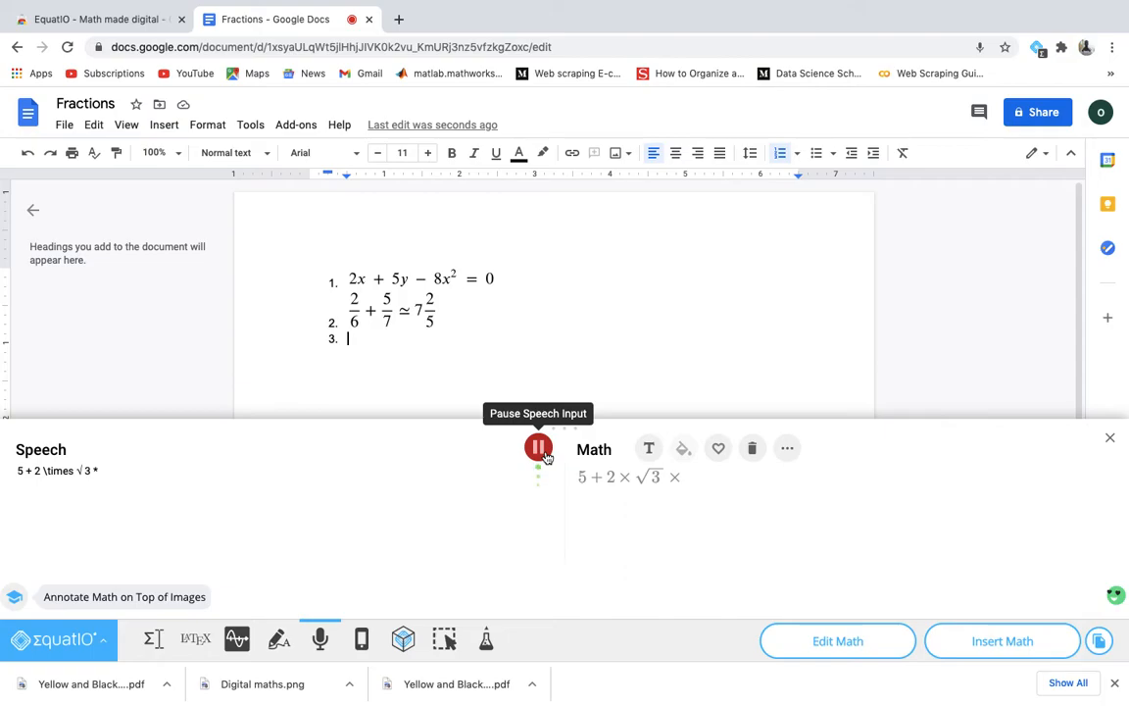
click(546, 457)
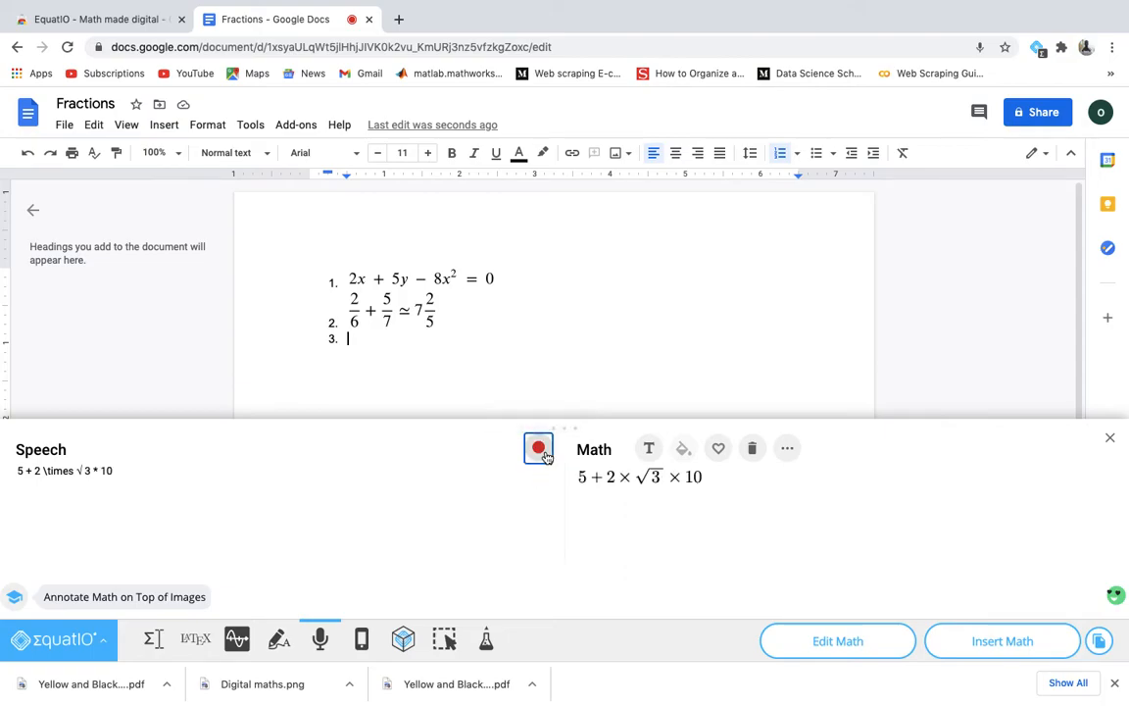
click(1019, 654)
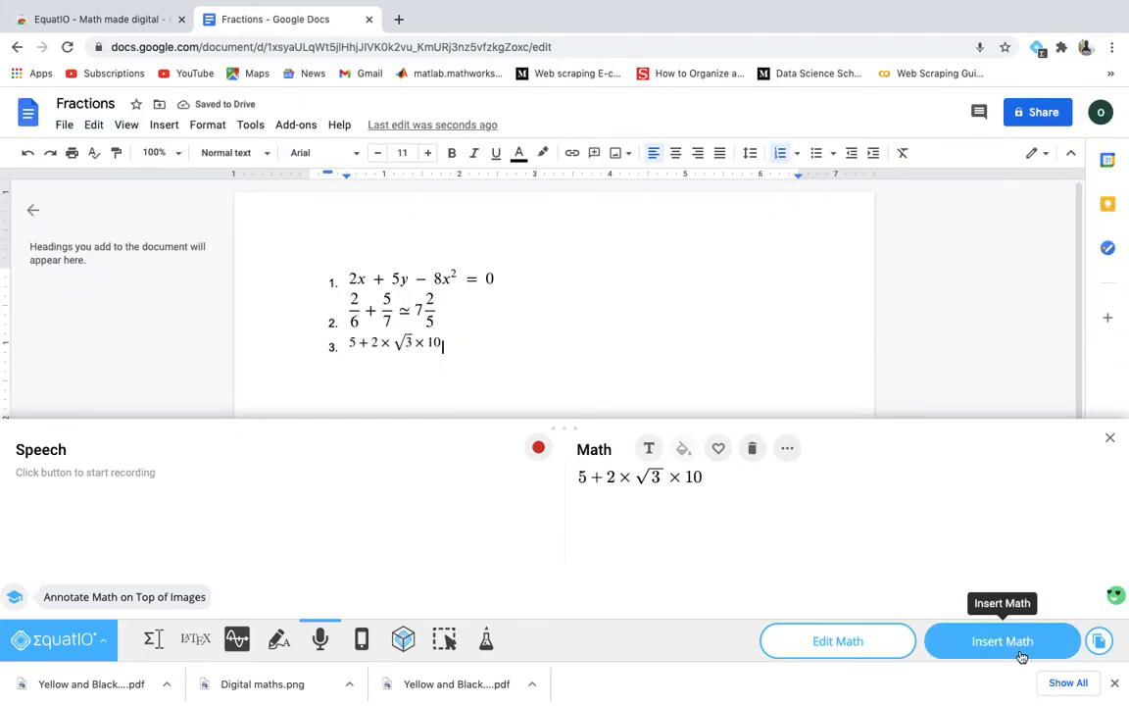
- Start list item 4 and view the dictated expression in EquatIO's graph editor, closing the editor without inserting a graph
key(Return)
click(239, 640)
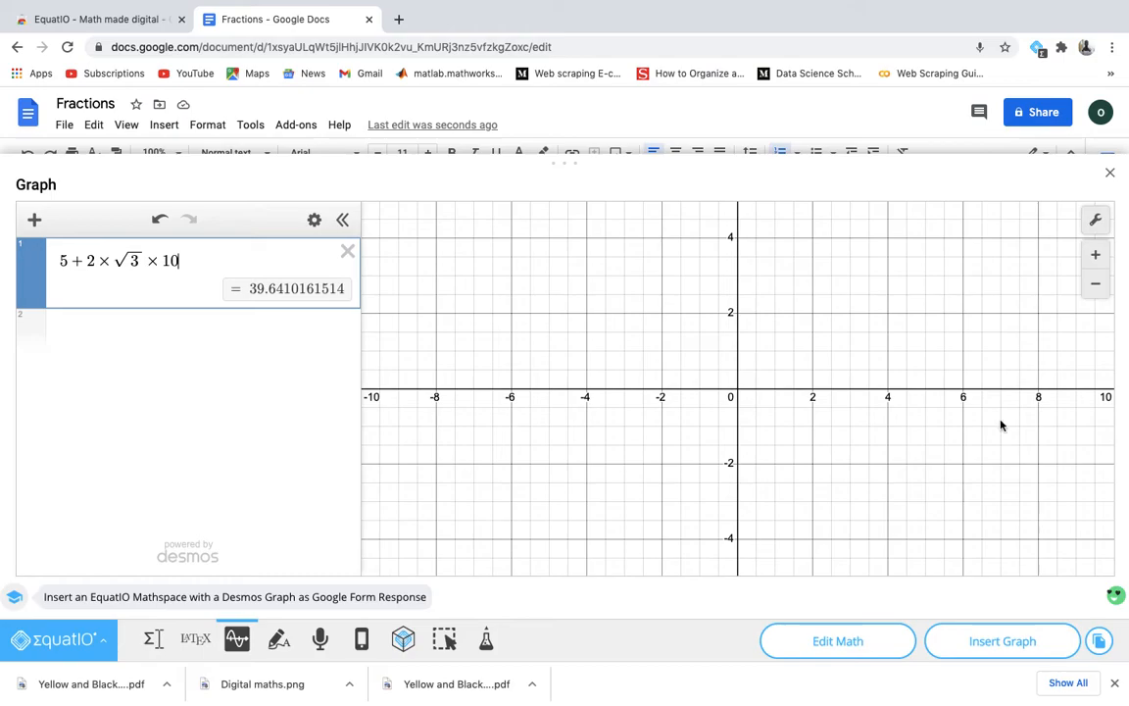
click(1109, 173)
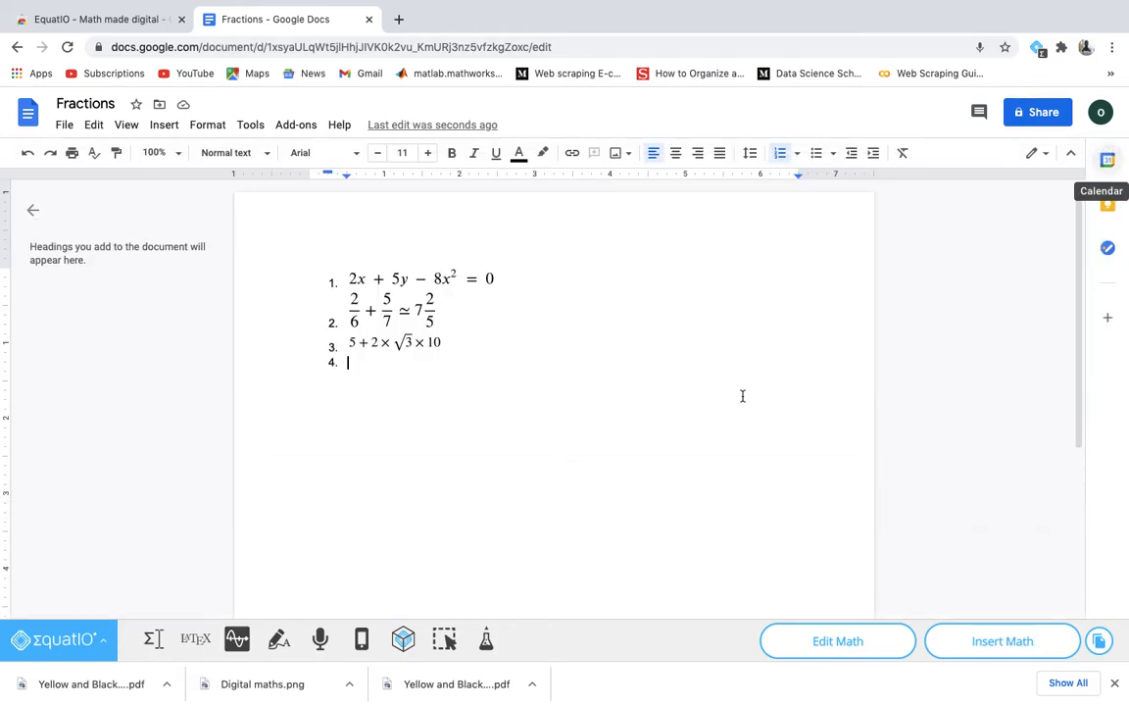
- Edit the equation in list item 3 so its last factor is 45, and reinsert it in the document
click(406, 350)
click(835, 645)
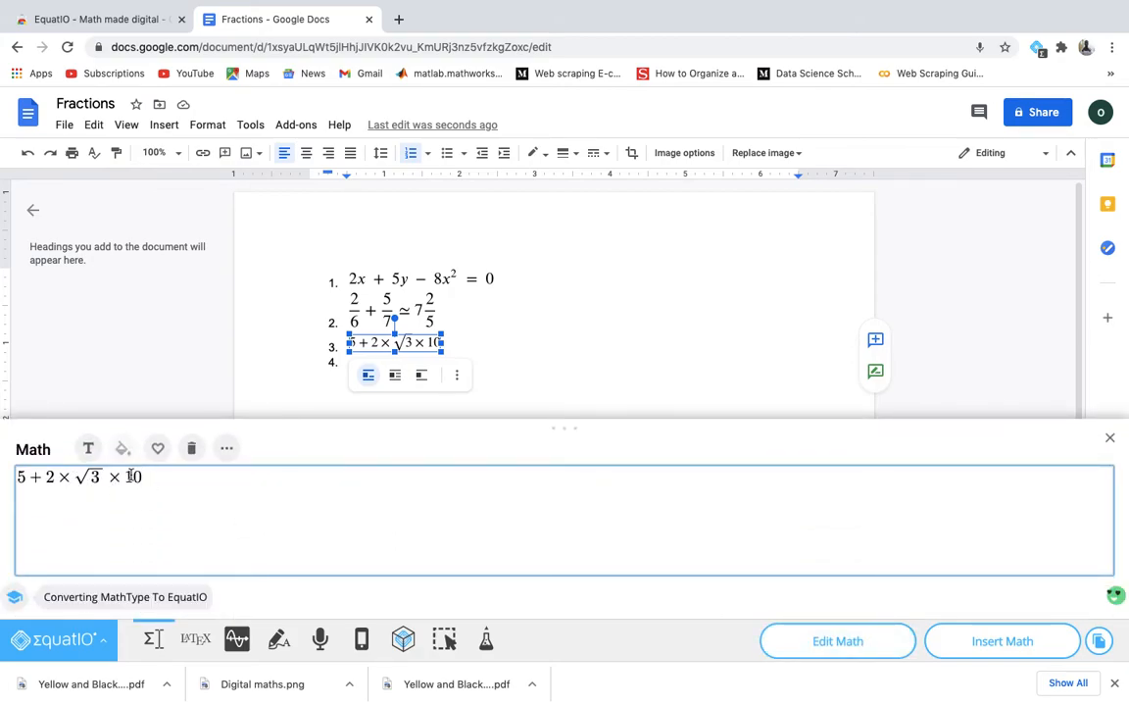
key(BackSpace)
key(BackSpace)
text(45)
click(1008, 643)
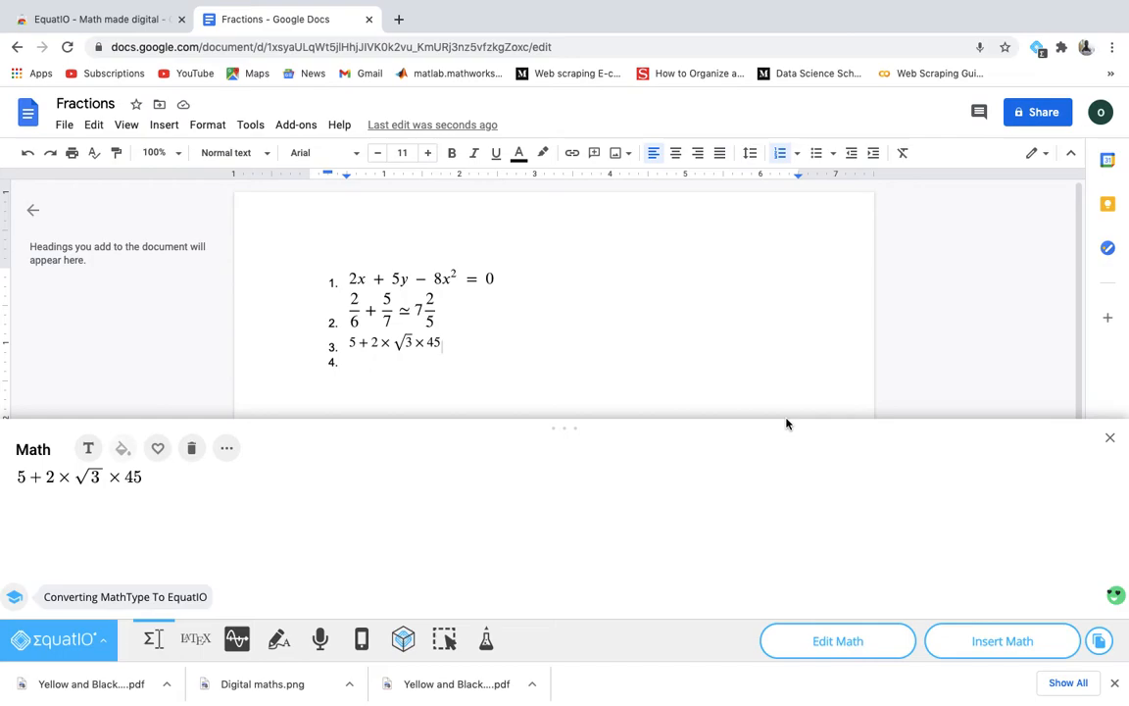
- Open Google Drive in a new browser tab from the Google apps list
click(397, 19)
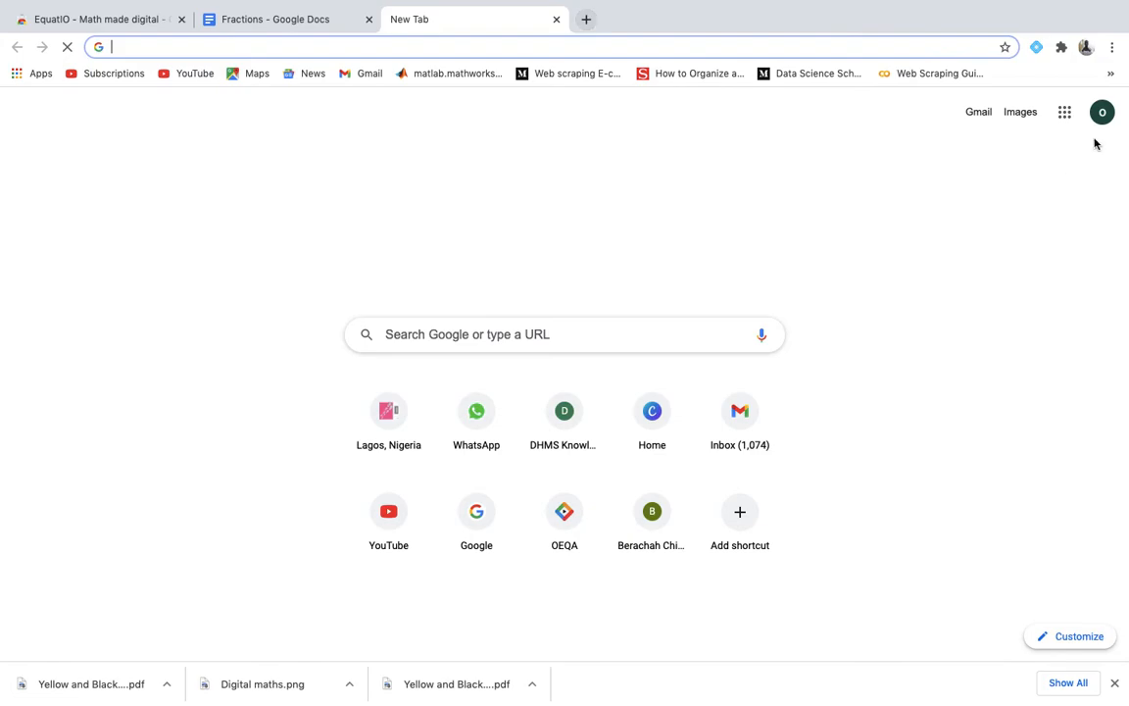
click(1065, 115)
scroll(1044, 323, down, 4)
scroll(1044, 323, down, 1)
scroll(1044, 322, up, 6)
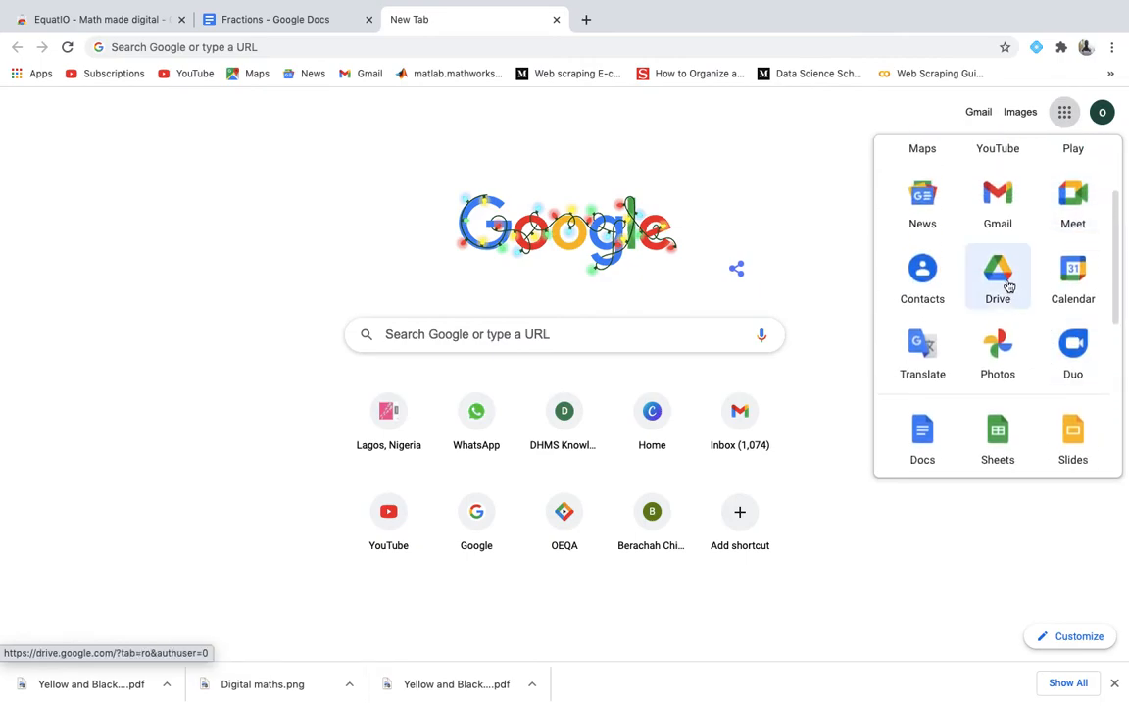
click(1003, 283)
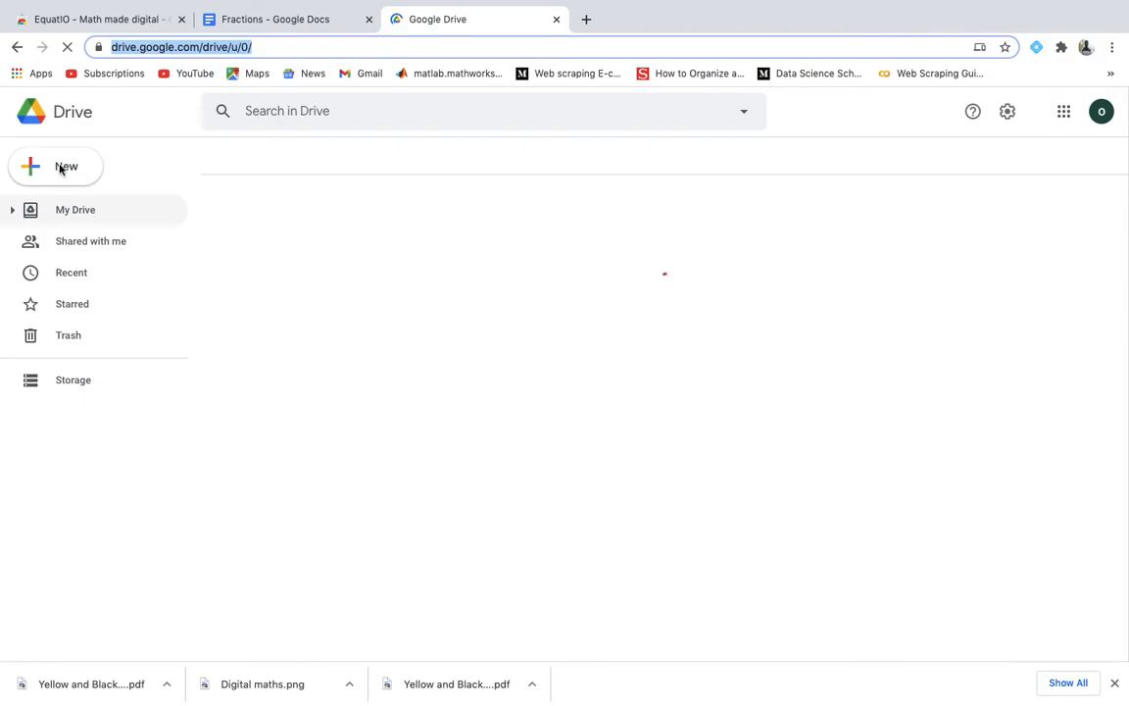
- Create a blank Google Form from Drive and close the Drive tab
click(62, 173)
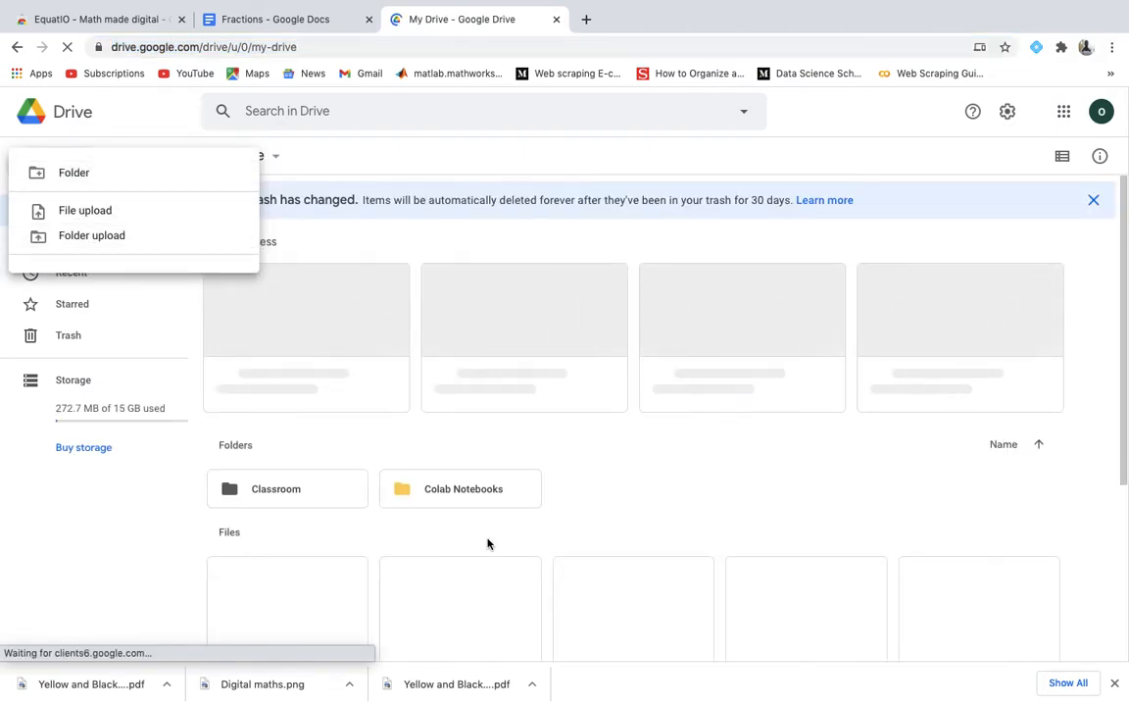
click(680, 518)
click(62, 168)
click(388, 250)
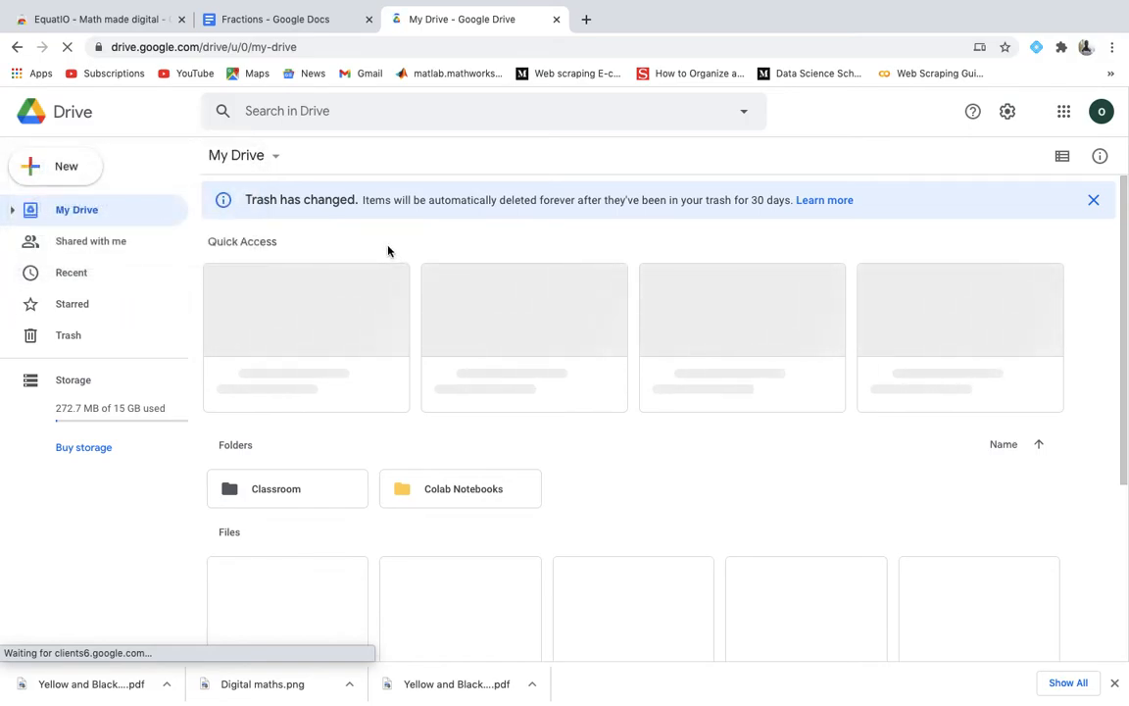
scroll(683, 524, down, 8)
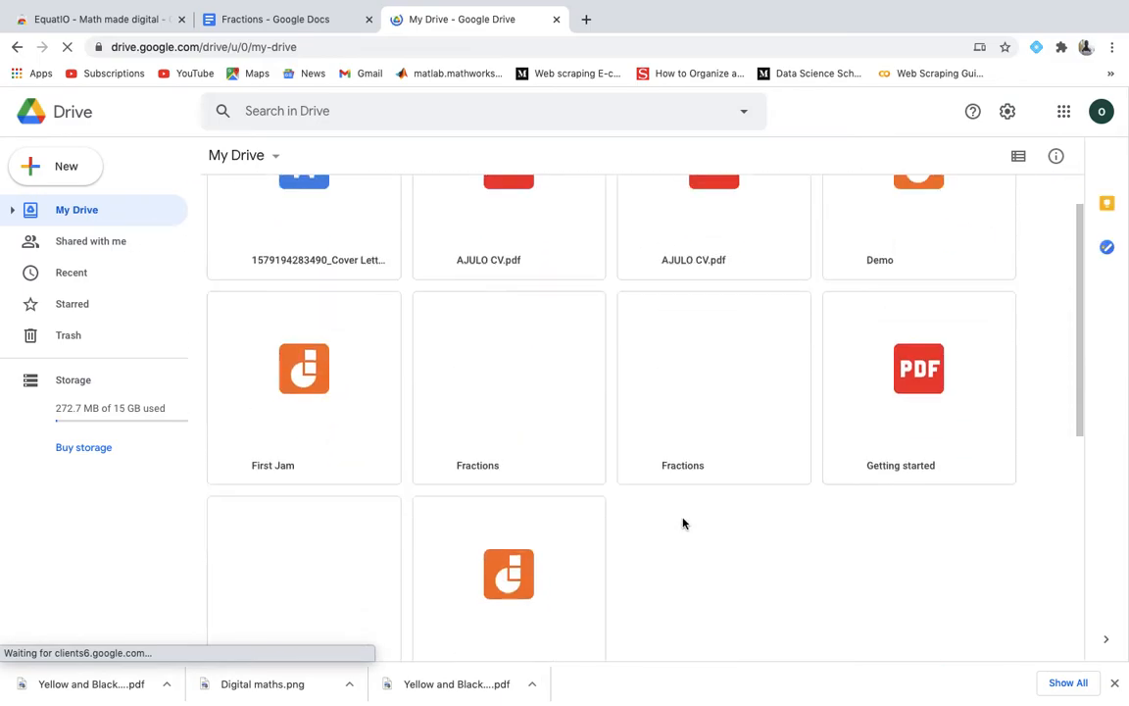
scroll(681, 523, up, 8)
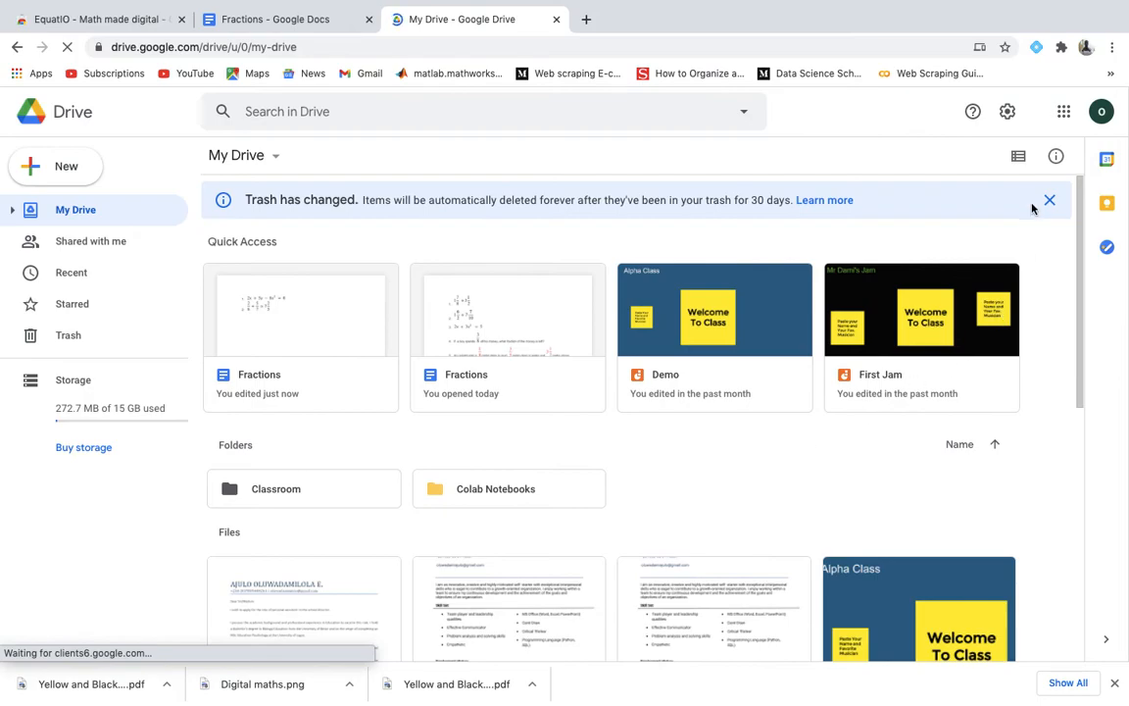
click(58, 161)
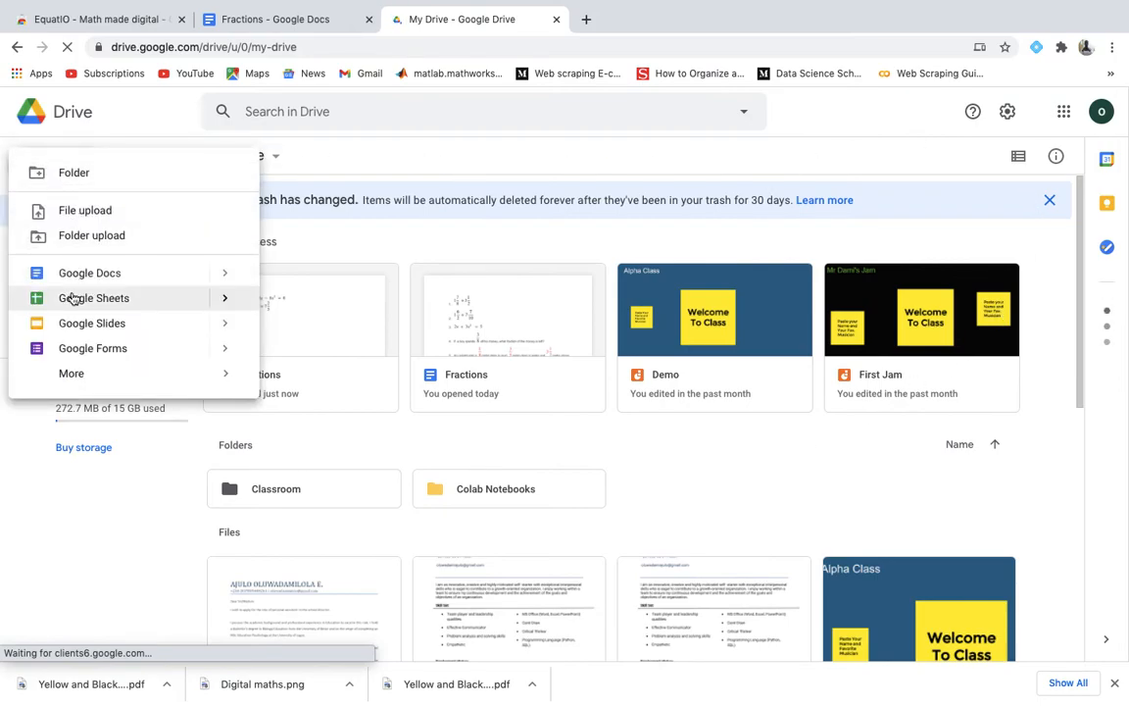
click(79, 350)
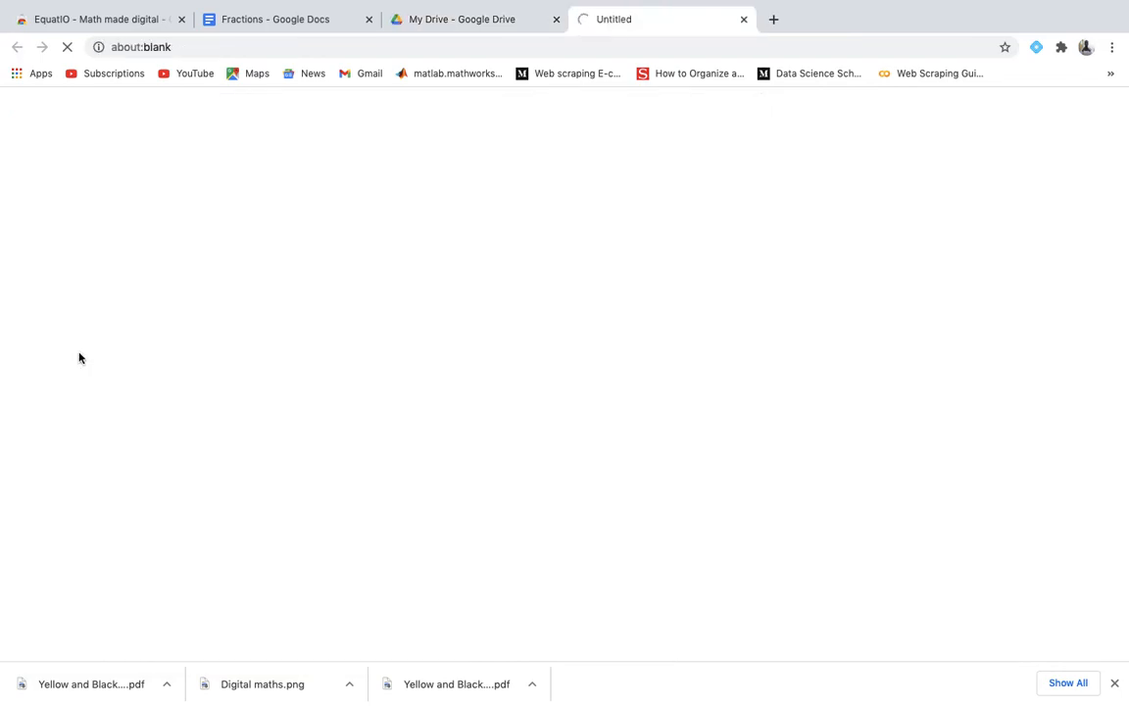
click(555, 19)
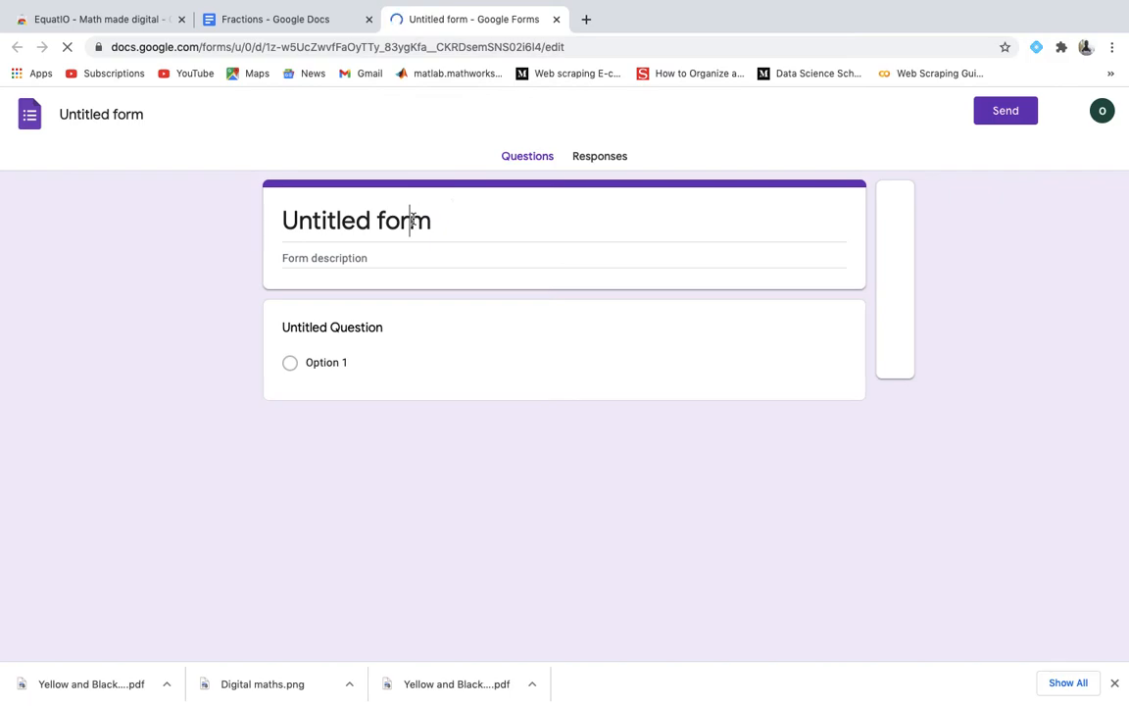
- Try to title the form Quiz
drag(437, 222, 274, 229)
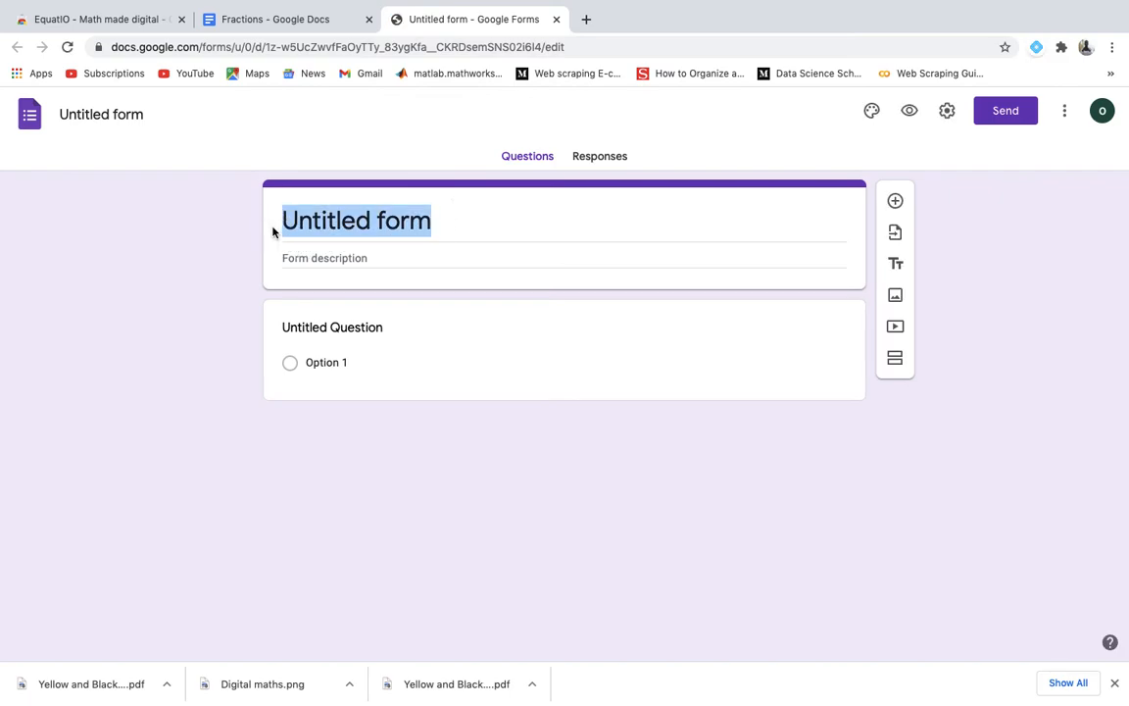
text(Quiz)
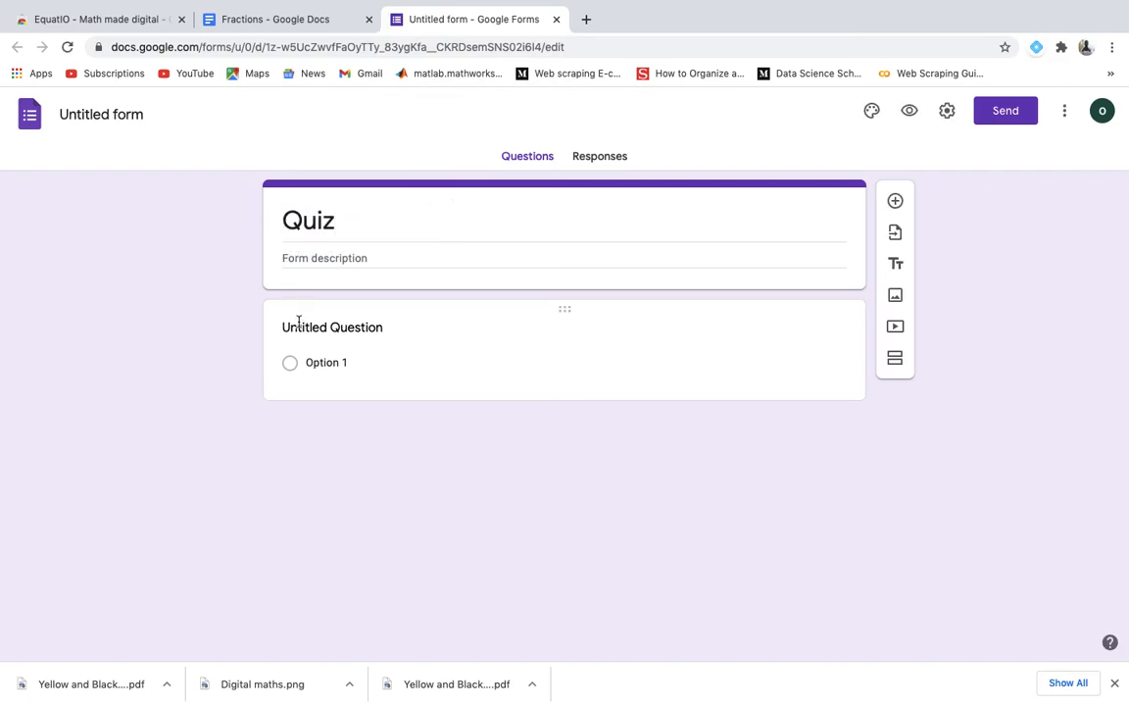
- Dismiss the Google Forms tour offer and set the first question's text to 3
click(299, 329)
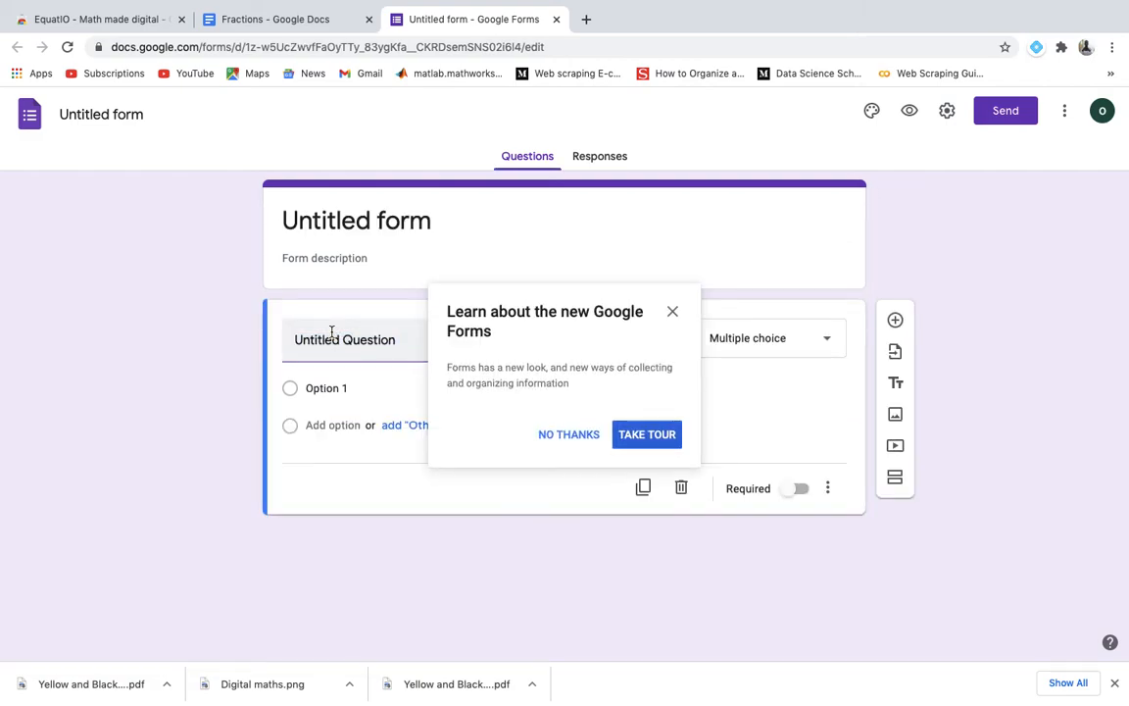
click(671, 312)
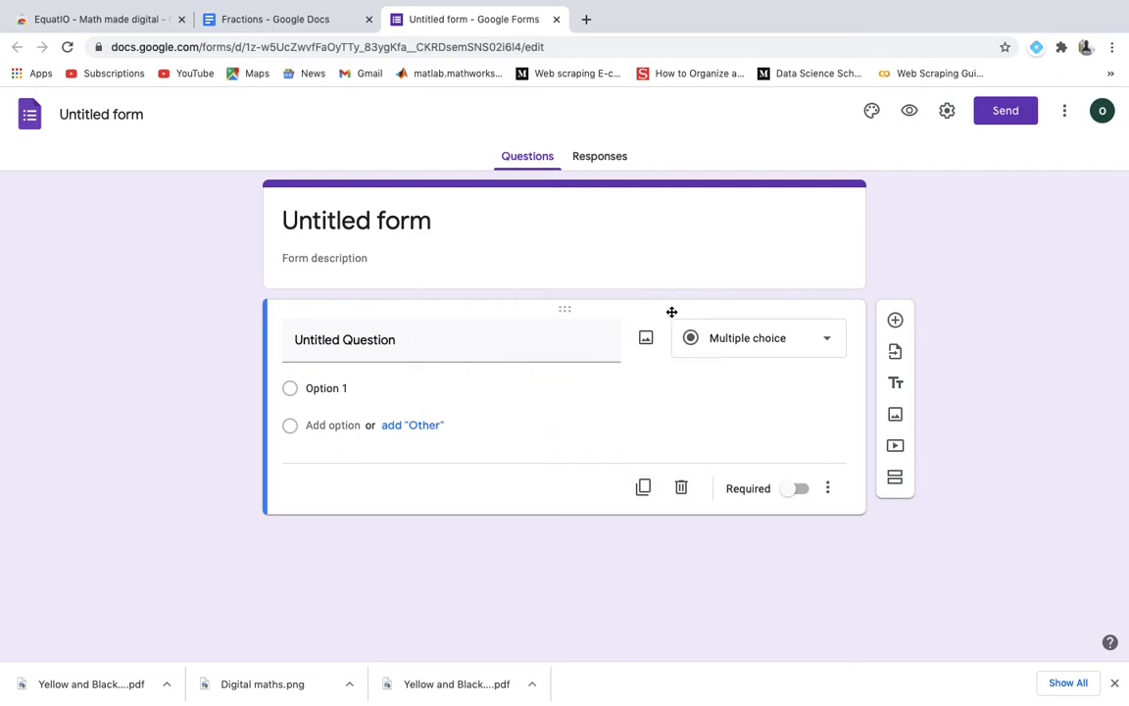
click(437, 351)
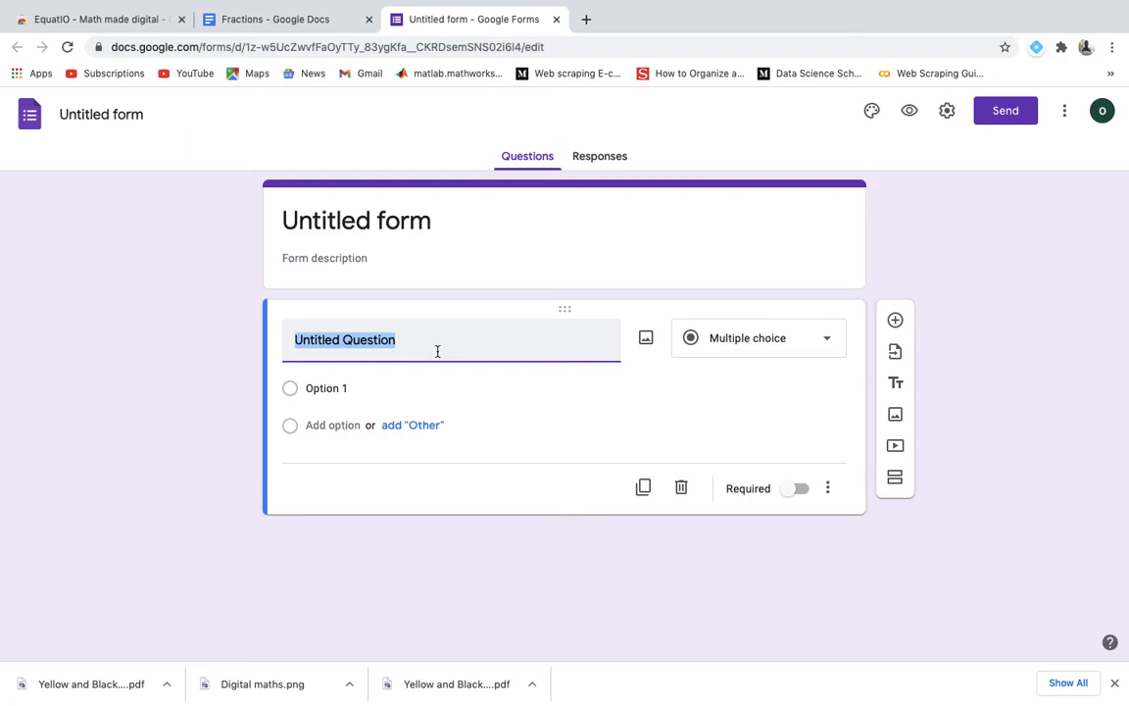
text(3)
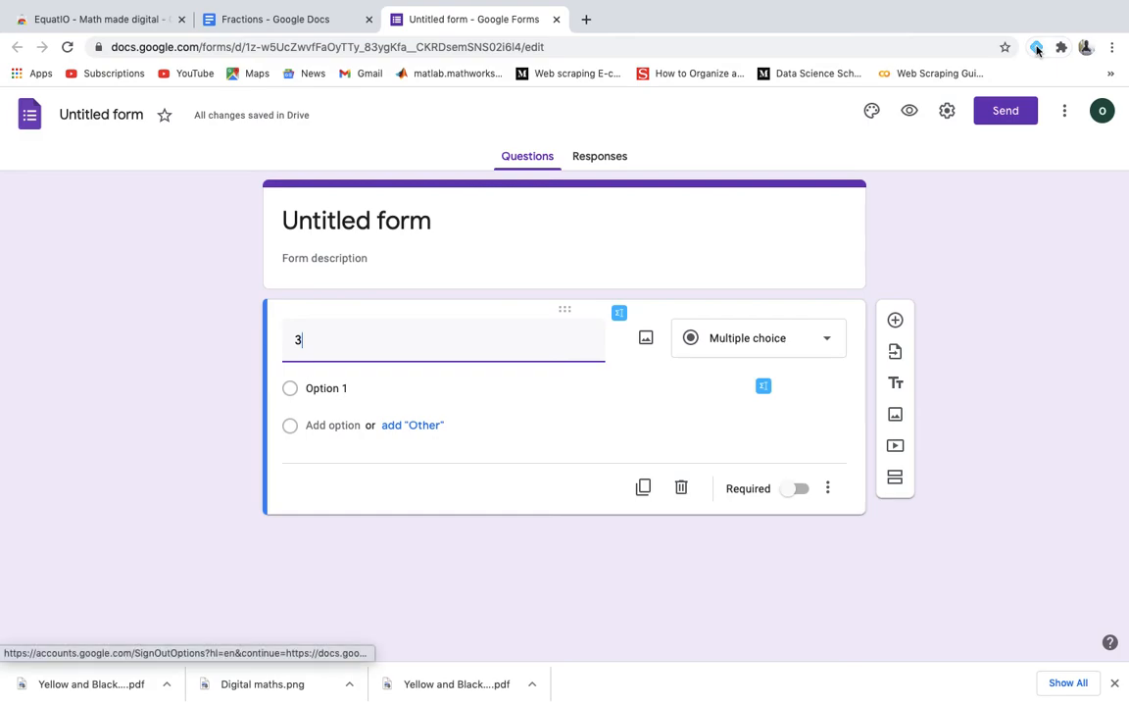
- Open EquatIO's equation editor for the question and enter 3 followed by a 2x2 square-bracket matrix
click(621, 315)
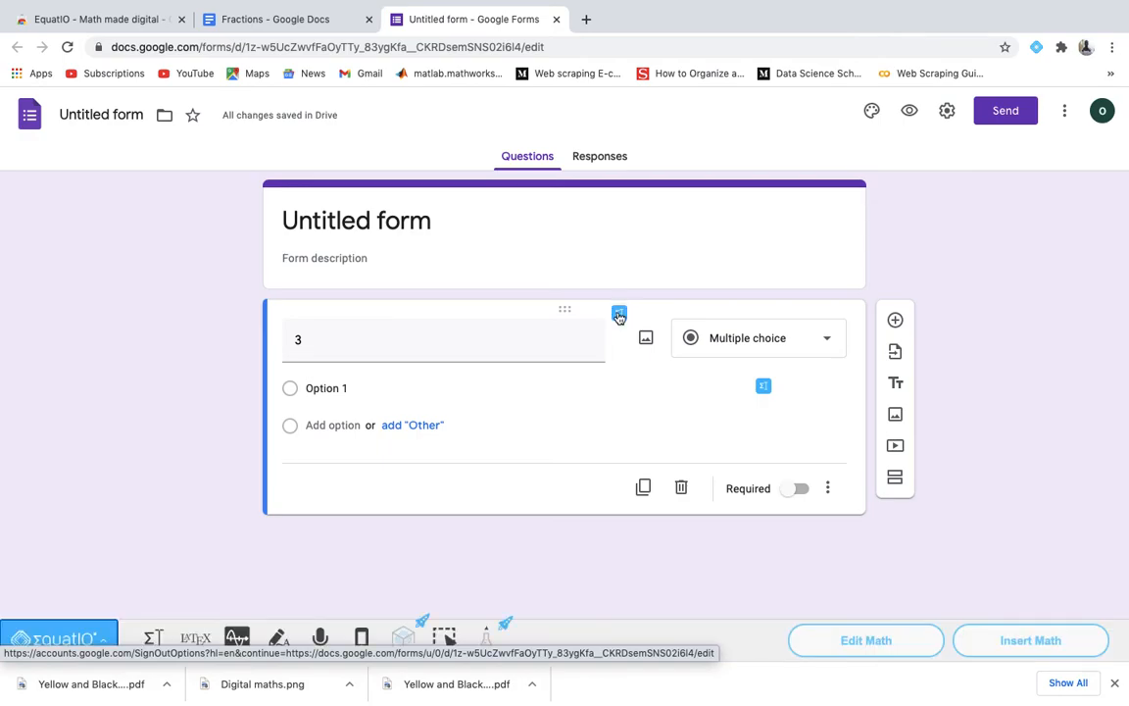
click(153, 638)
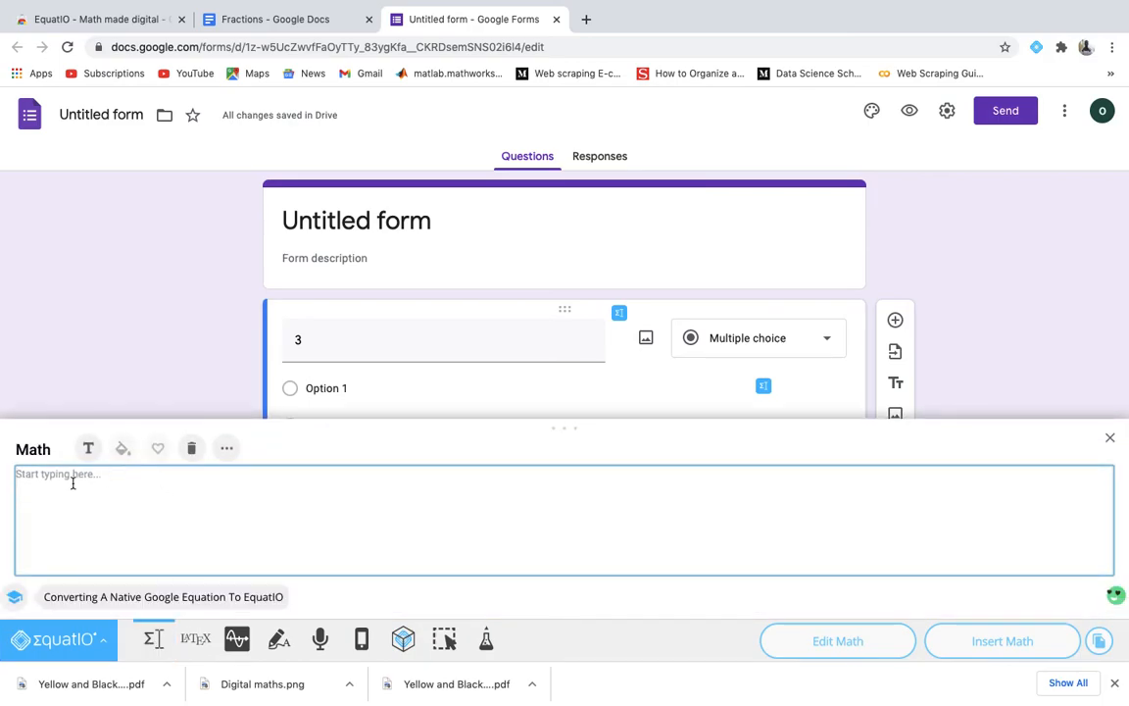
text(3)
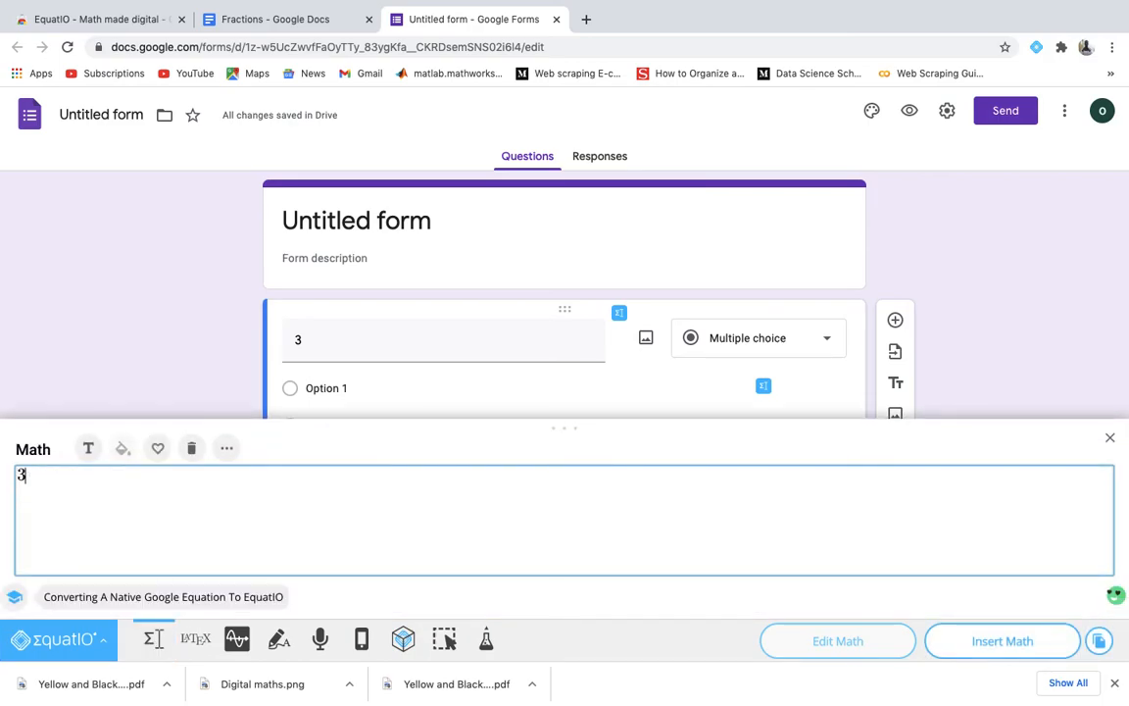
click(229, 447)
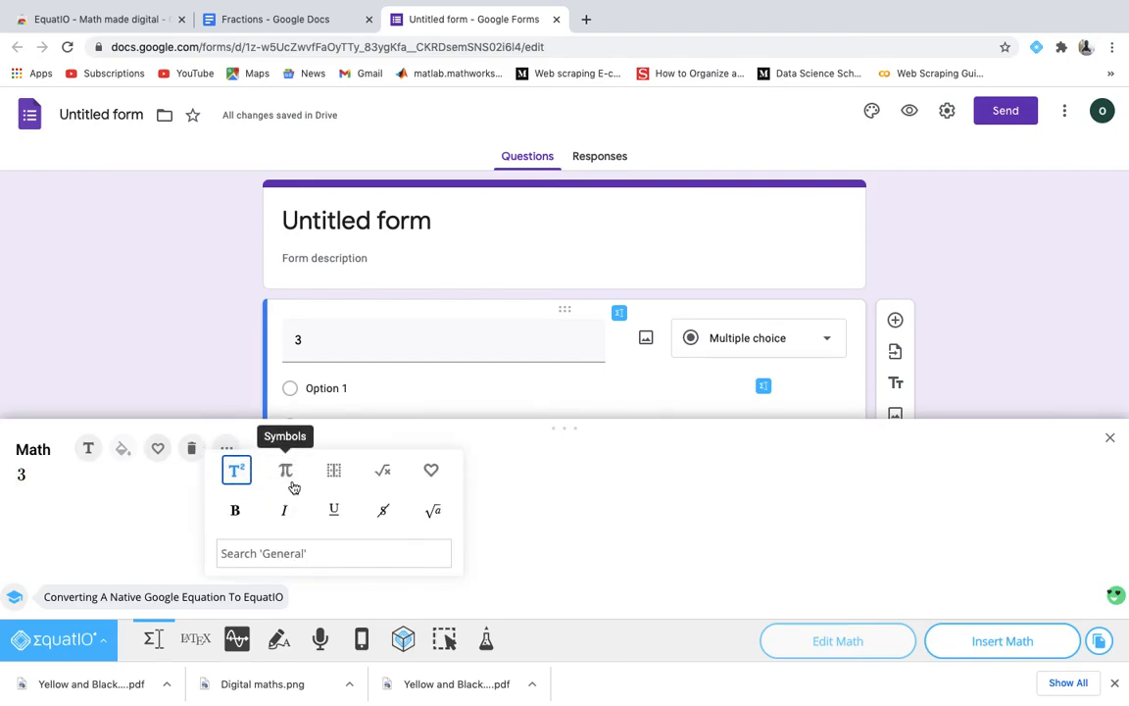
click(291, 482)
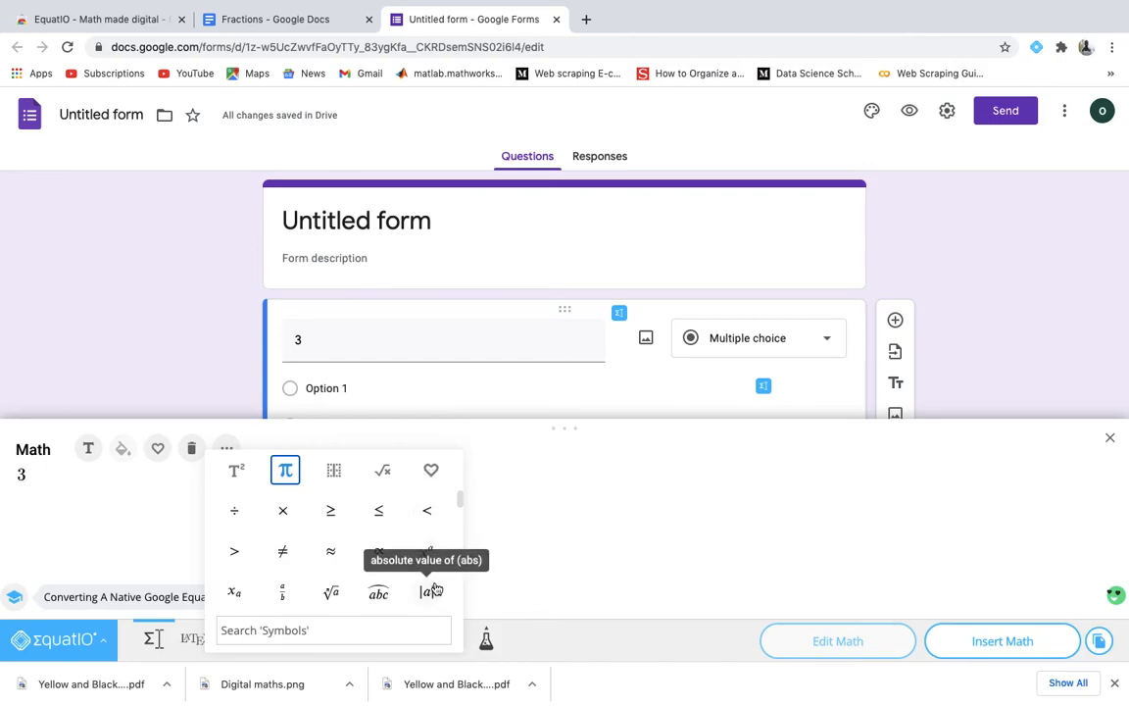
click(332, 479)
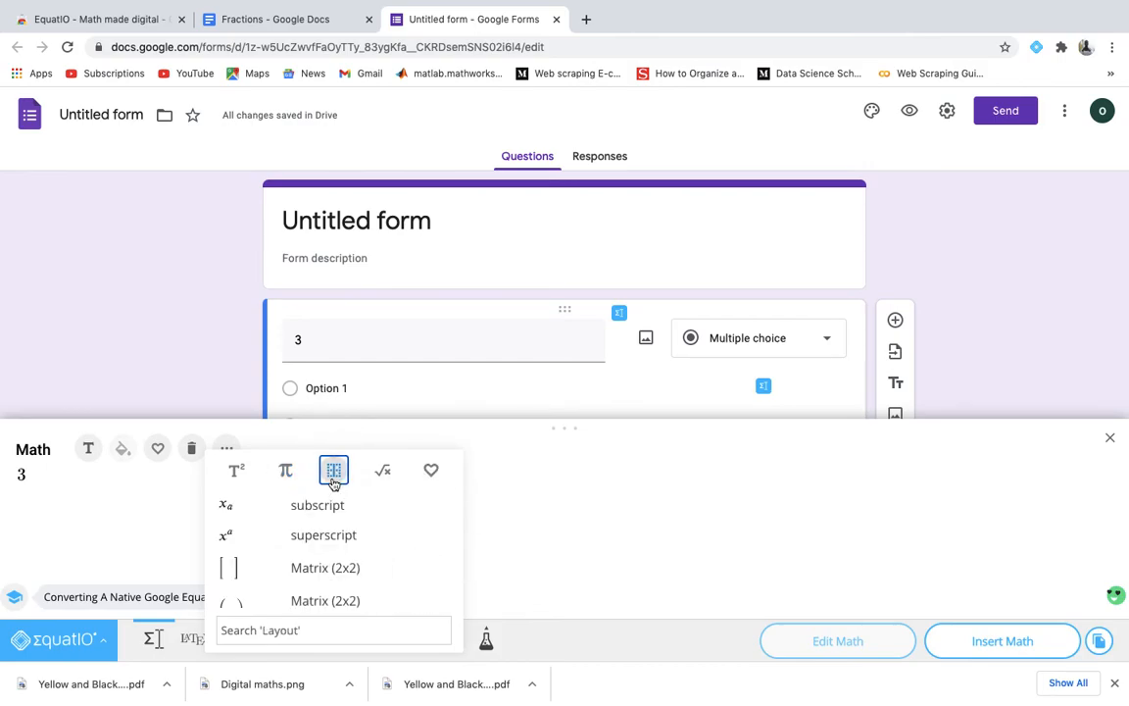
click(297, 567)
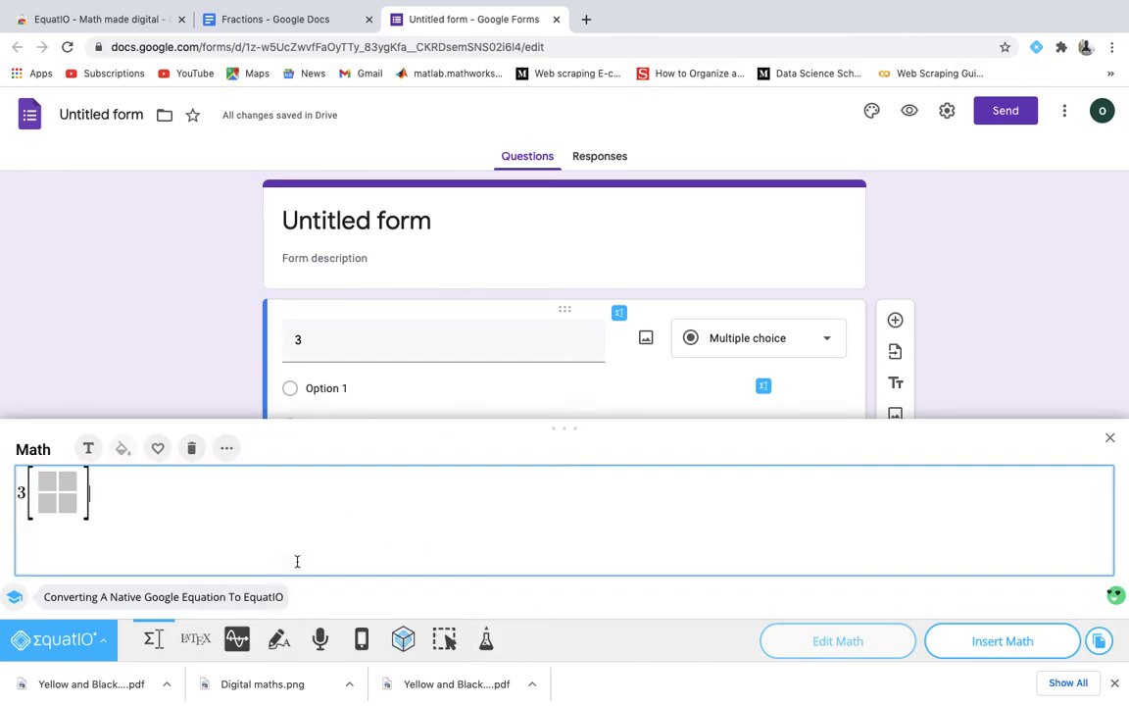
- Fill the matrix with 4, 4 in the upper row and 5, 7 in the lower row, and insert the math into the question
click(62, 490)
text(4)
click(44, 481)
text(4)
click(46, 506)
text(5)
click(75, 508)
text(7)
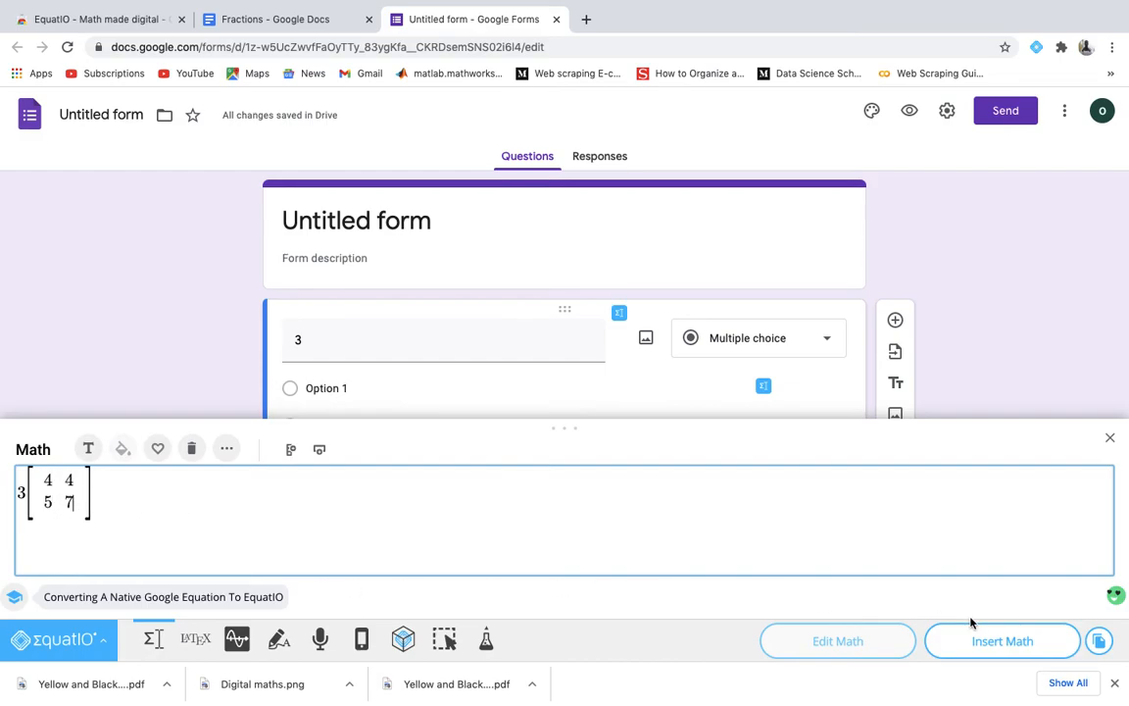
click(1002, 640)
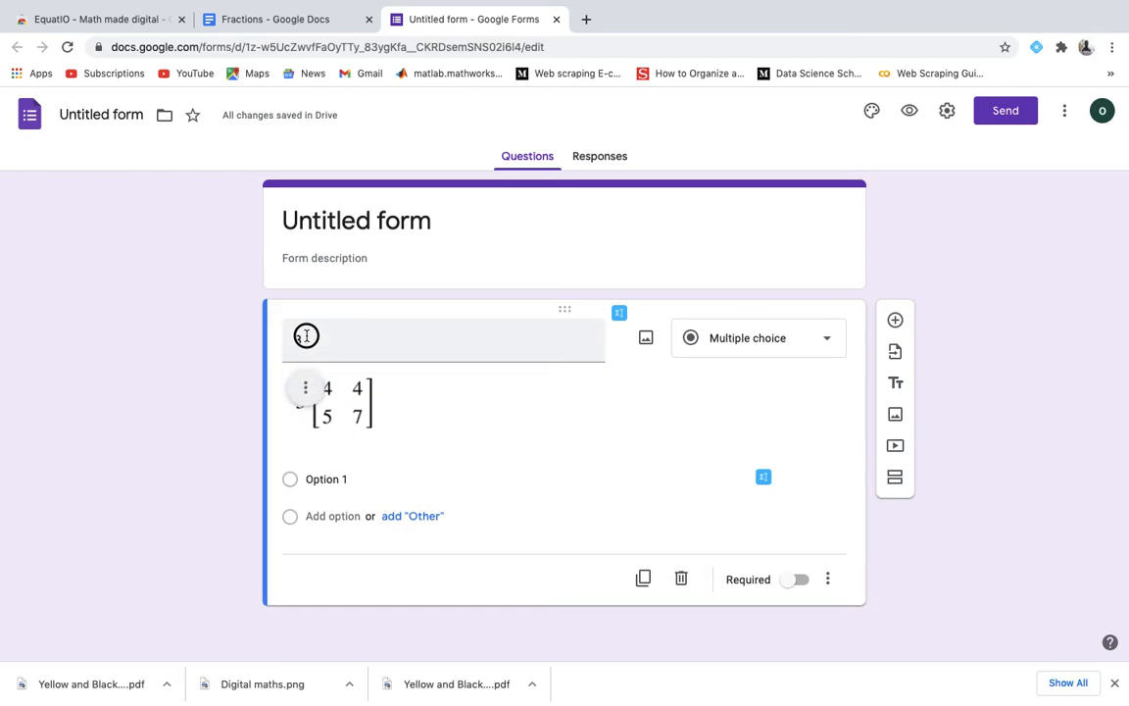
- Try to move the inserted matrix image up beside the question text
drag(308, 390, 400, 374)
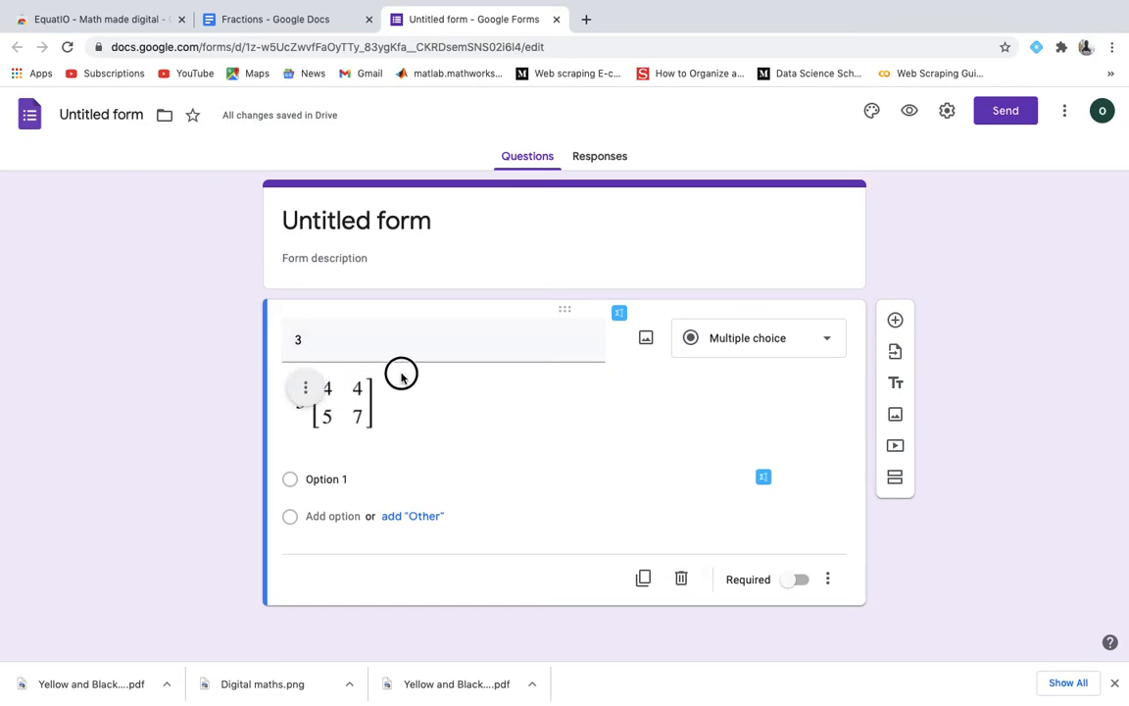
click(370, 419)
drag(370, 420, 391, 371)
drag(344, 408, 345, 312)
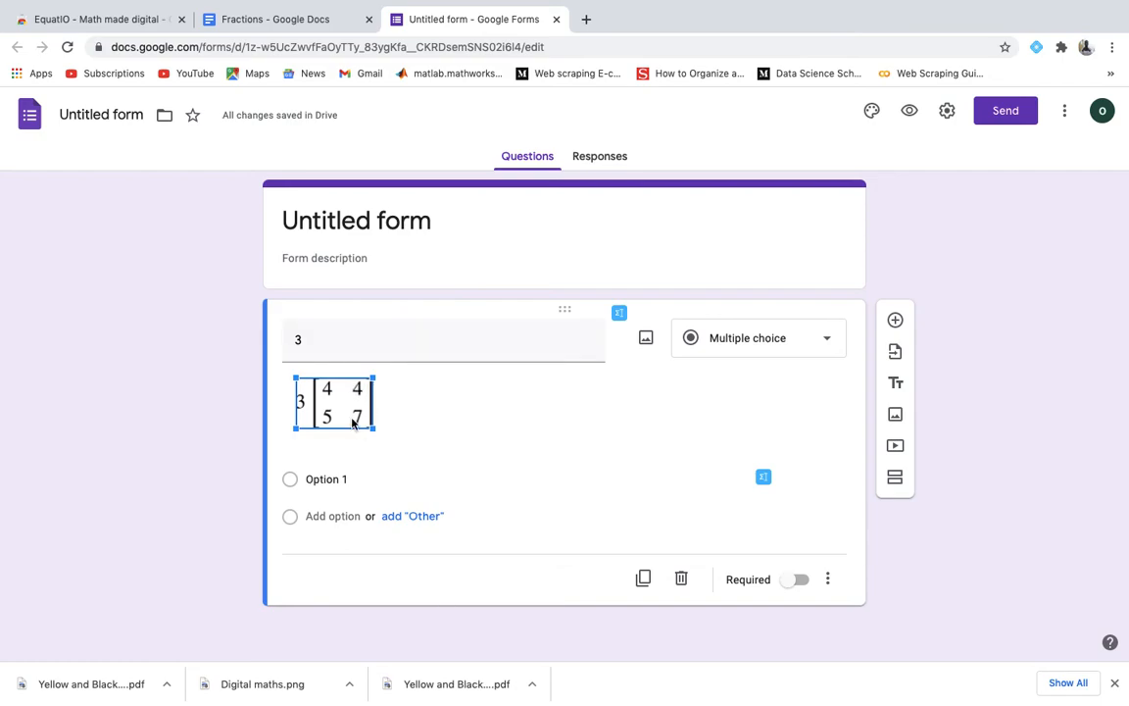
- Delete the matrix image and the question text 3 from the first question
key(BackSpace)
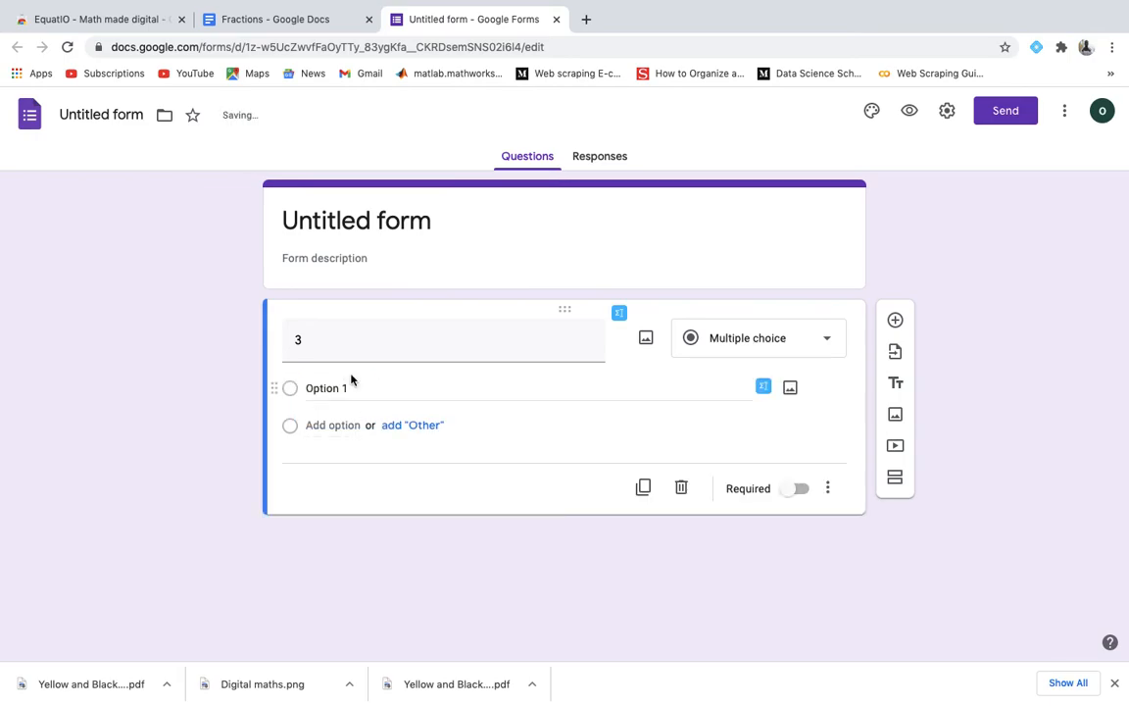
double_click(332, 331)
key(BackSpace)
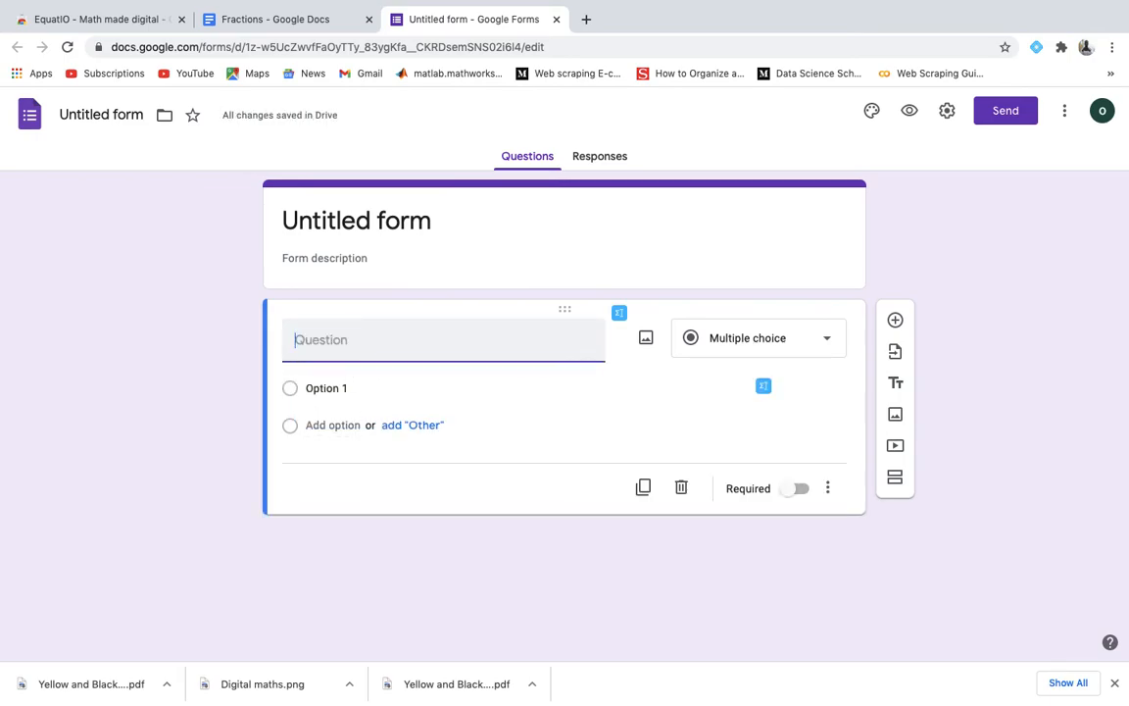
- Clear the old matrix from the question's EquatIO editor and insert 3x² − 7x² = 6 using handwriting recognition
click(619, 312)
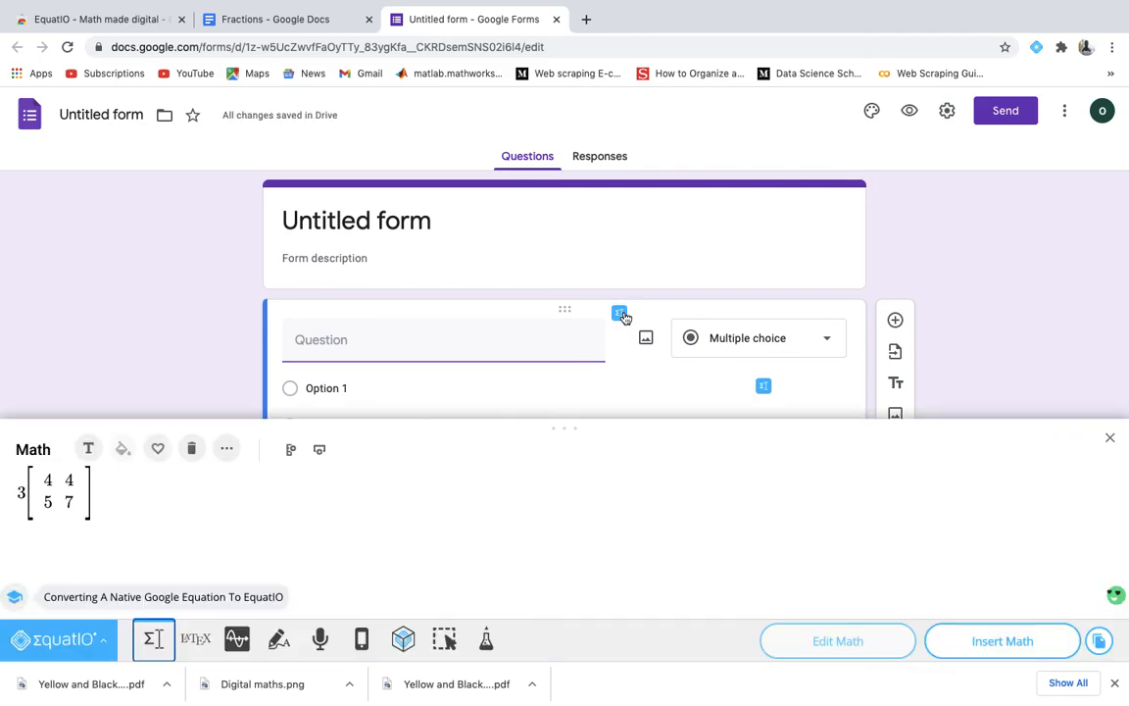
click(191, 448)
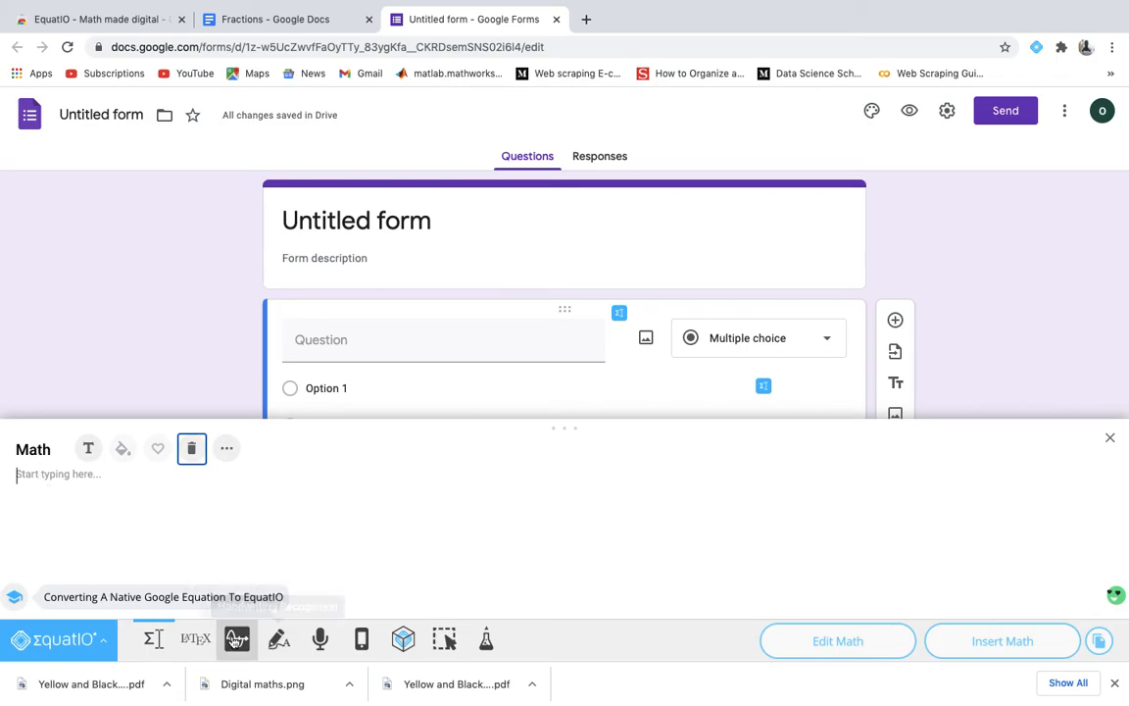
click(274, 639)
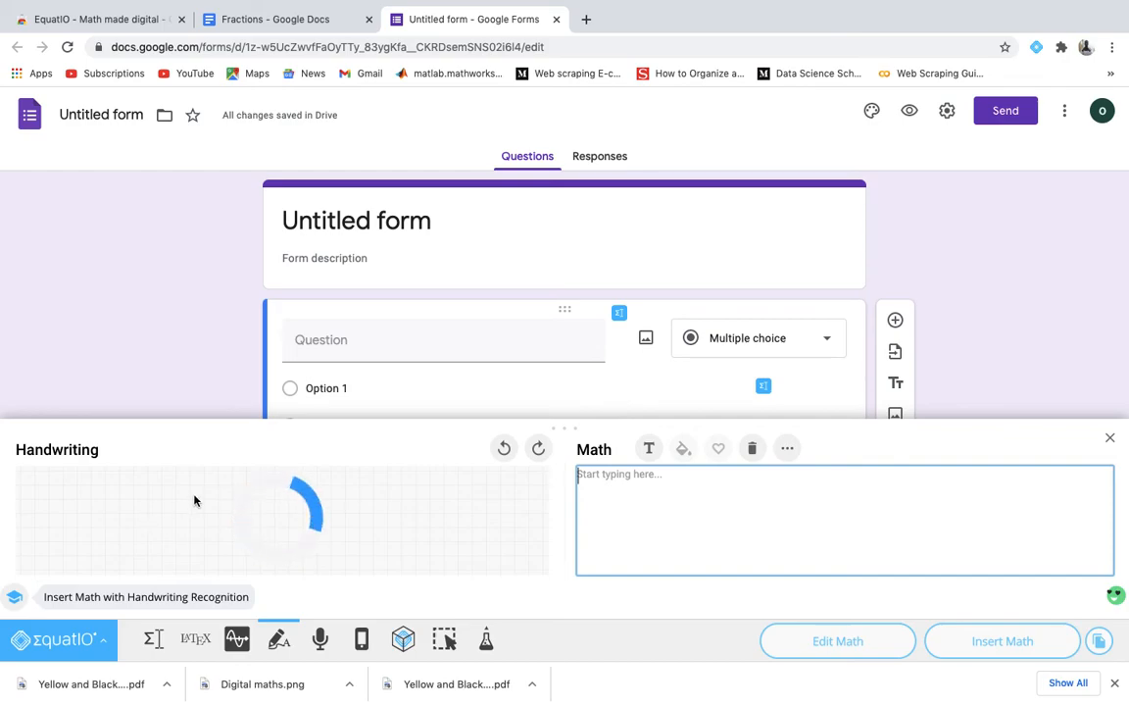
mouse_move(110, 490)
mouse_down()
mouse_move(94, 514)
mouse_move(175, 510)
mouse_move(174, 486)
mouse_move(224, 503)
mouse_move(277, 489)
mouse_move(265, 519)
mouse_move(301, 505)
mouse_move(298, 520)
mouse_move(313, 502)
mouse_move(315, 519)
mouse_up()
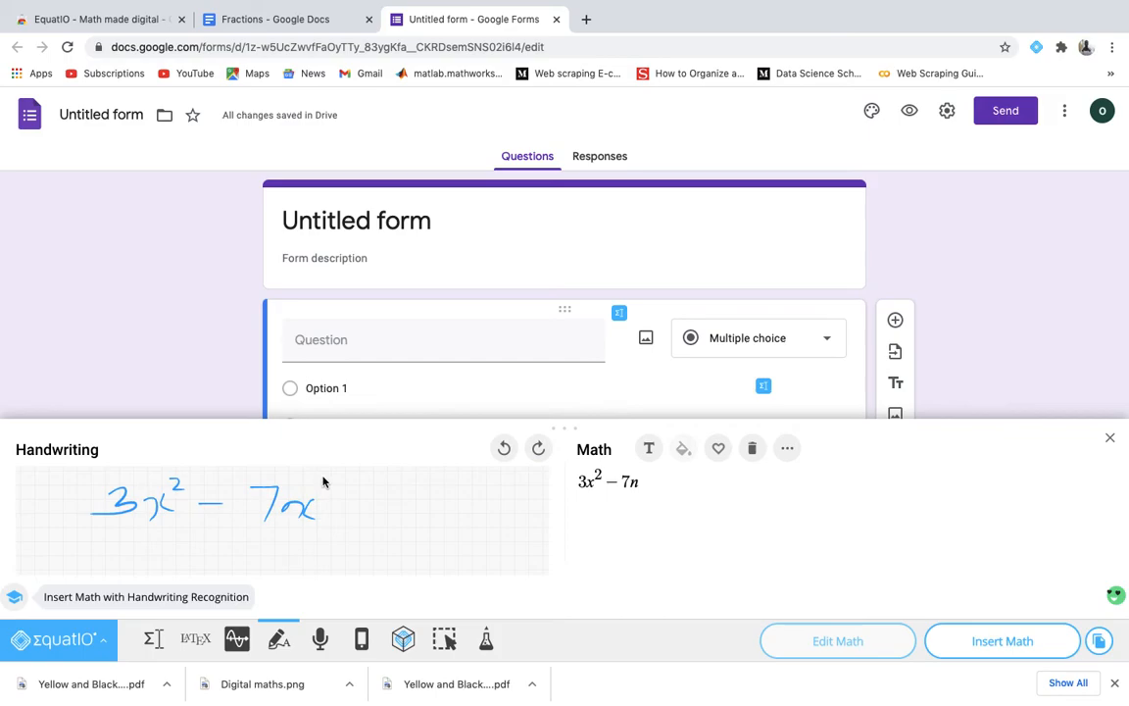
drag(321, 480, 389, 519)
drag(425, 482, 412, 519)
drag(436, 505, 424, 527)
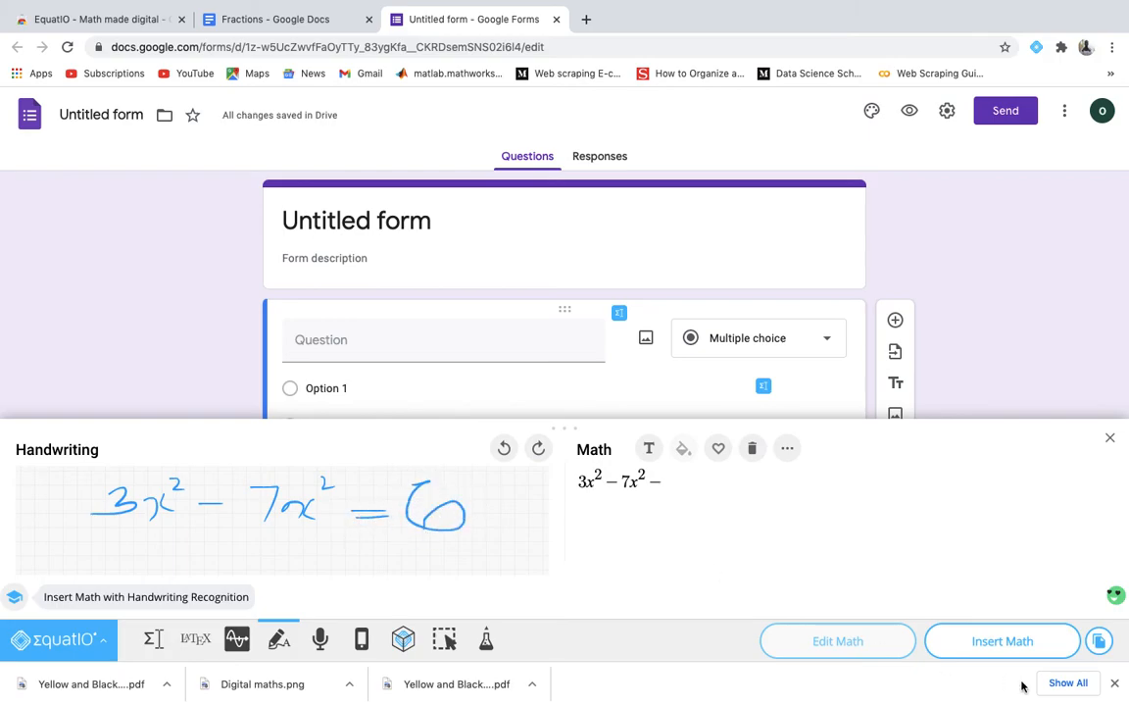
click(1017, 642)
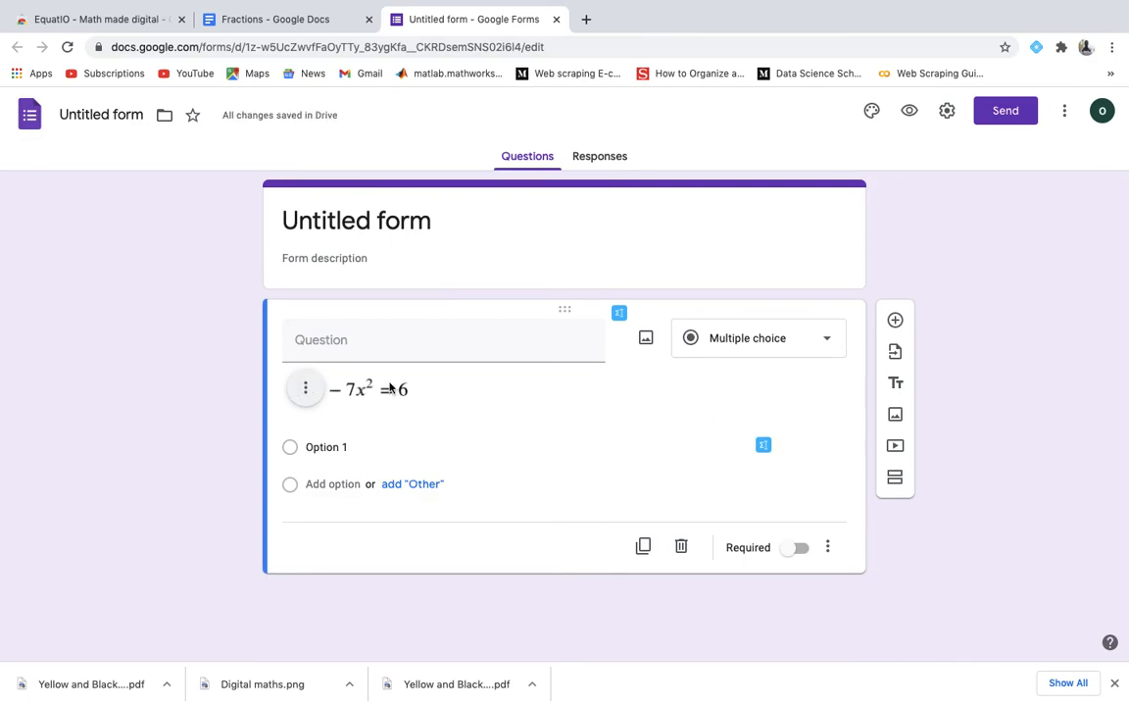
- Enter 34, 45 and 33 as the question's three answer options and check the form in a preview
click(318, 447)
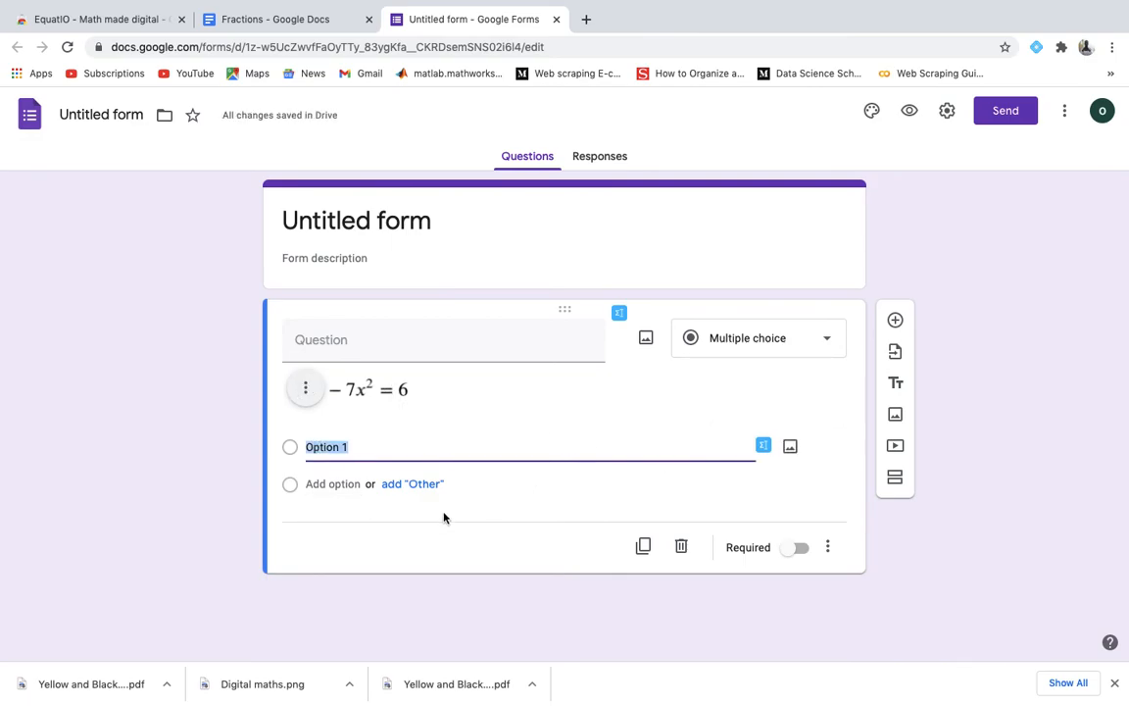
text(34)
click(355, 482)
text(45)
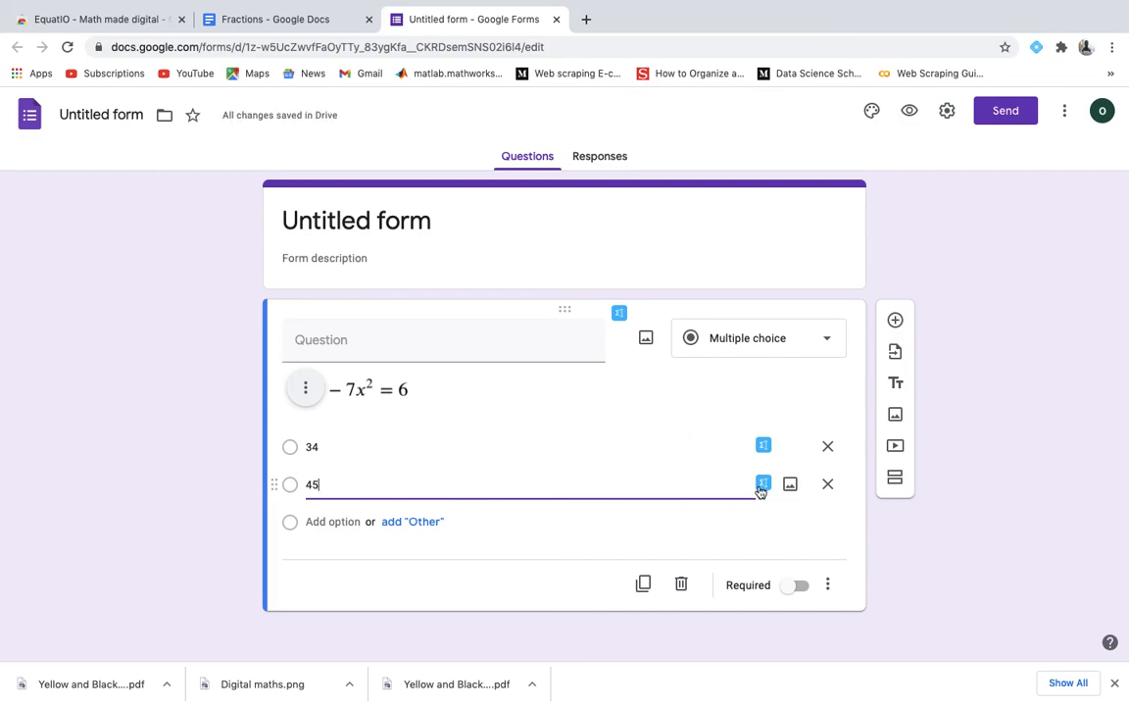
click(329, 523)
text(33)
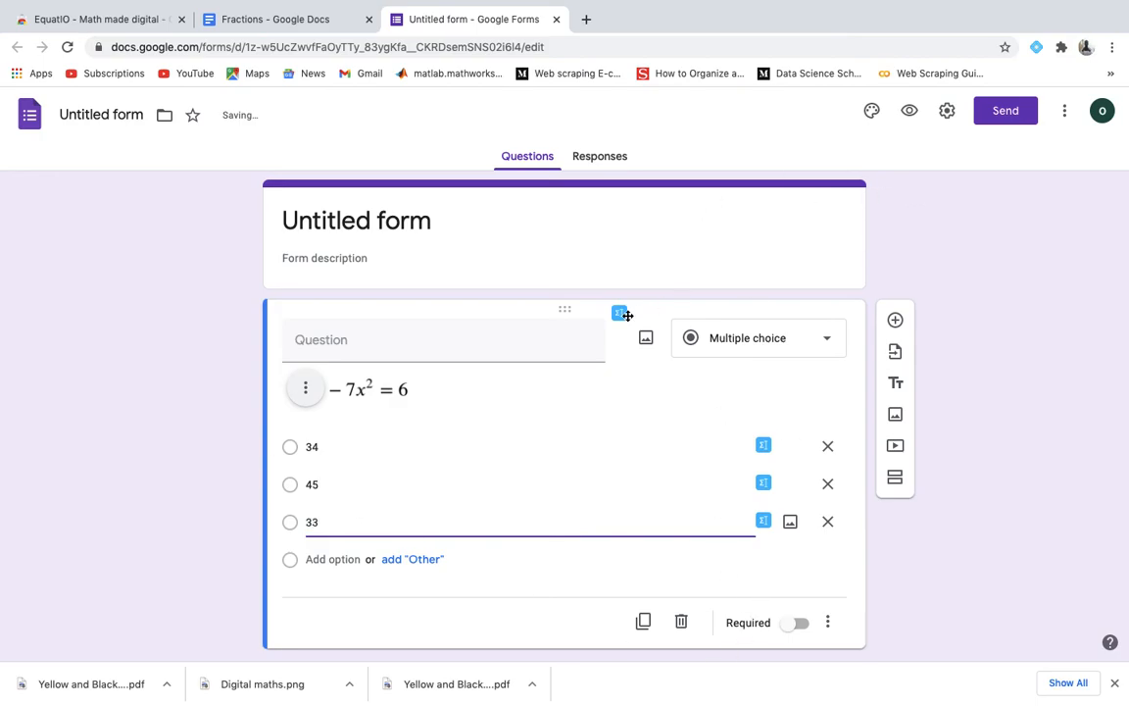
click(910, 114)
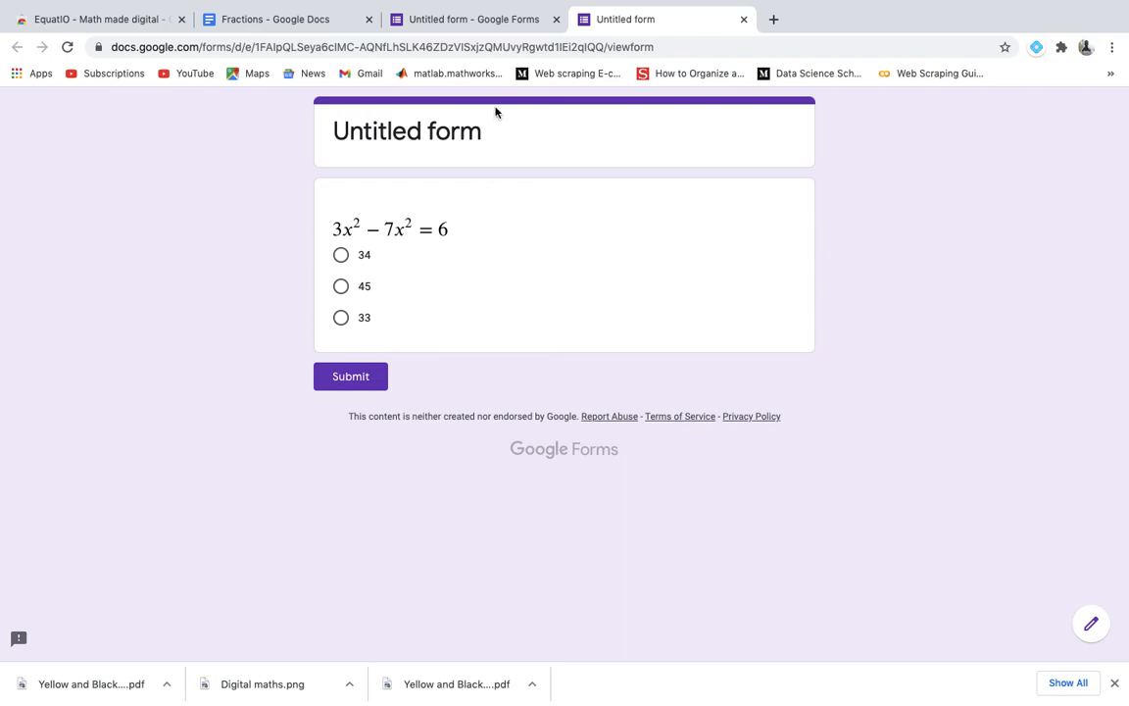
click(743, 20)
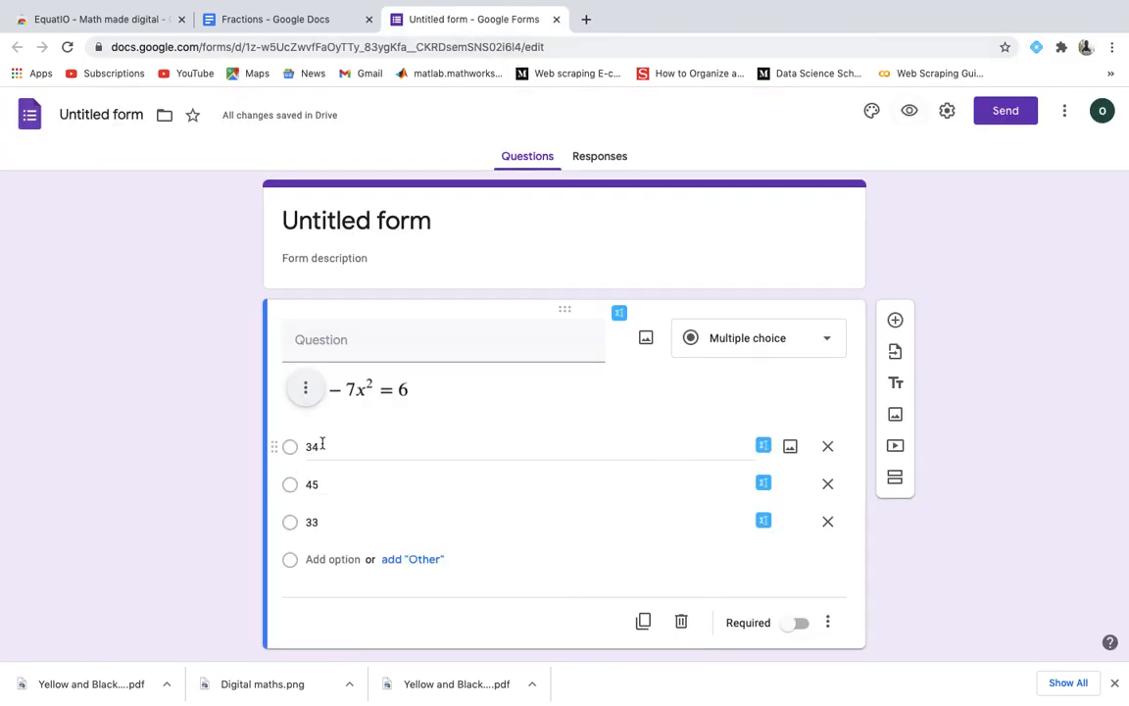
- Clear EquatIO's math for the first answer option, handwrite 3x² and insert it into that option
click(764, 446)
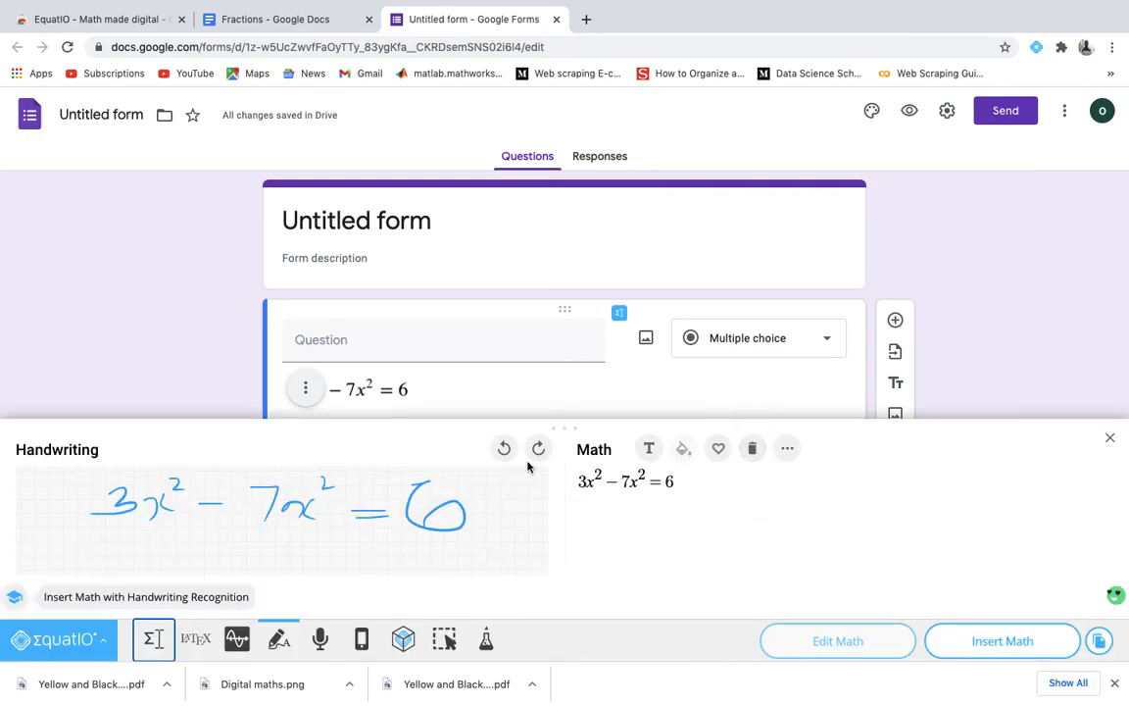
click(750, 449)
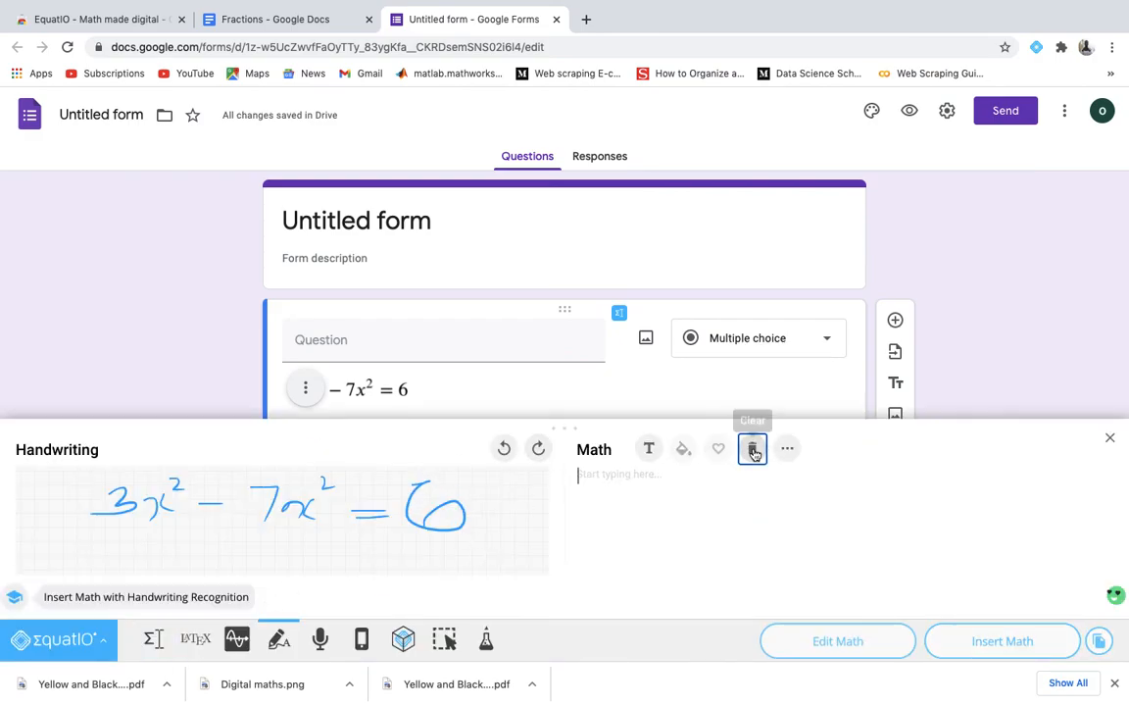
mouse_move(152, 488)
mouse_down()
mouse_move(168, 502)
mouse_move(136, 531)
mouse_up()
mouse_move(203, 502)
mouse_down()
mouse_move(234, 492)
mouse_move(235, 511)
mouse_move(243, 489)
mouse_move(261, 487)
mouse_up()
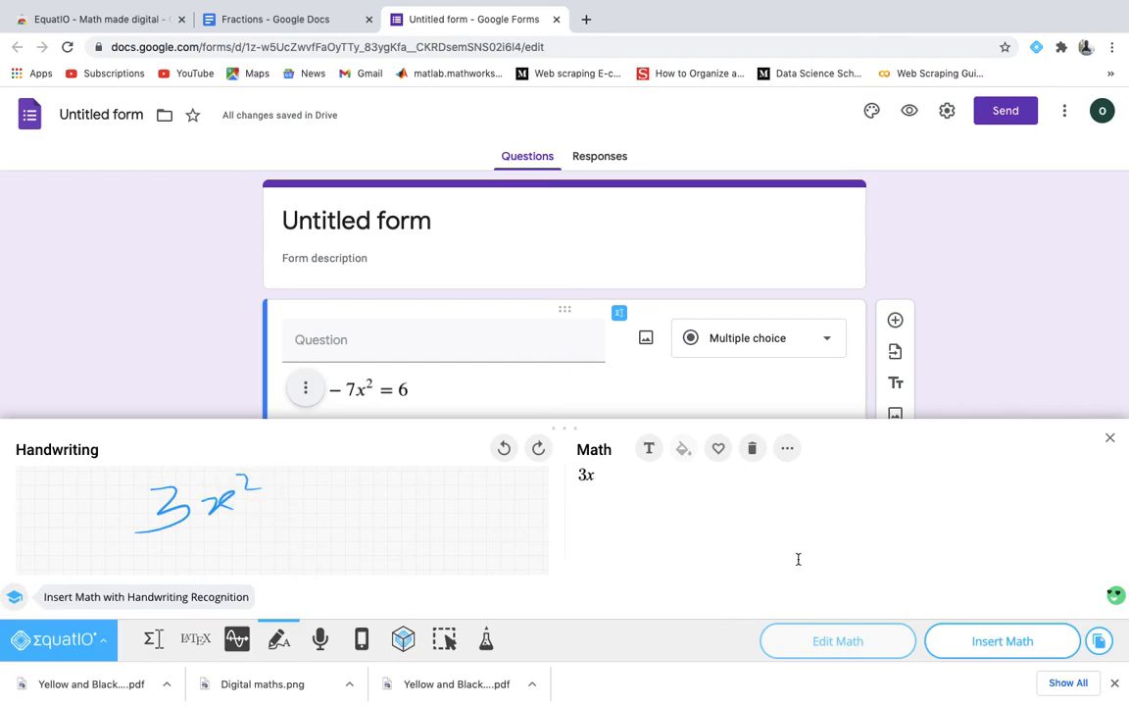
click(1024, 647)
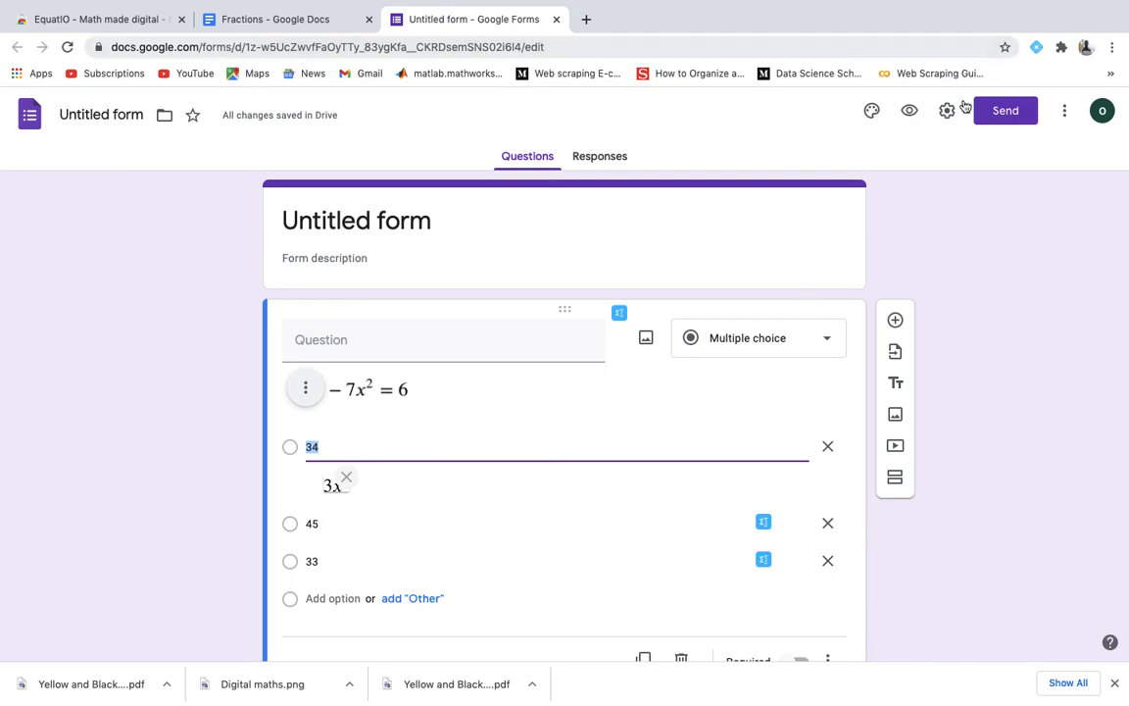
- Preview the form and test selecting the answer options 34 and 45
click(910, 112)
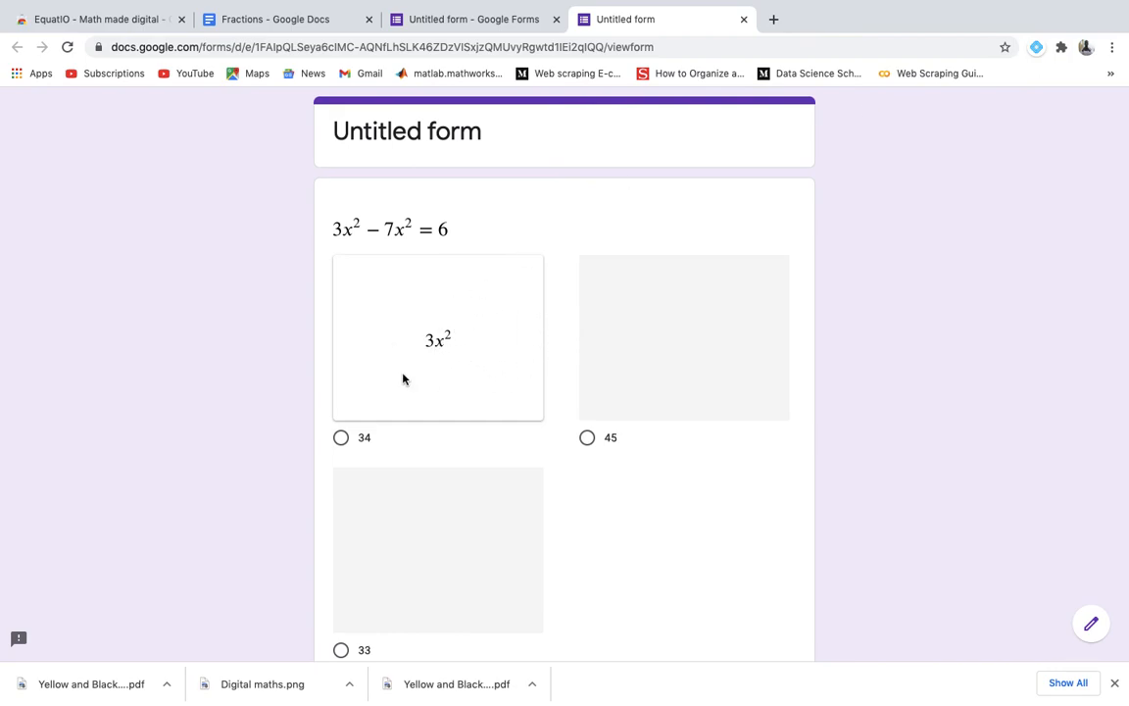
click(341, 441)
click(341, 439)
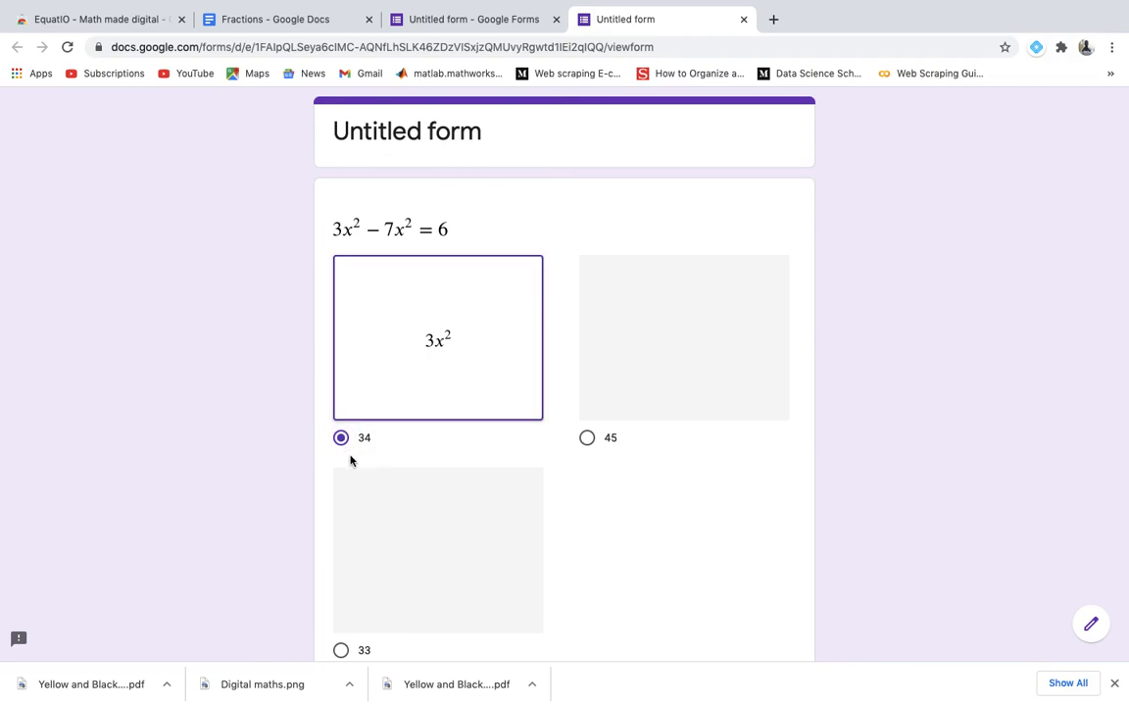
click(587, 437)
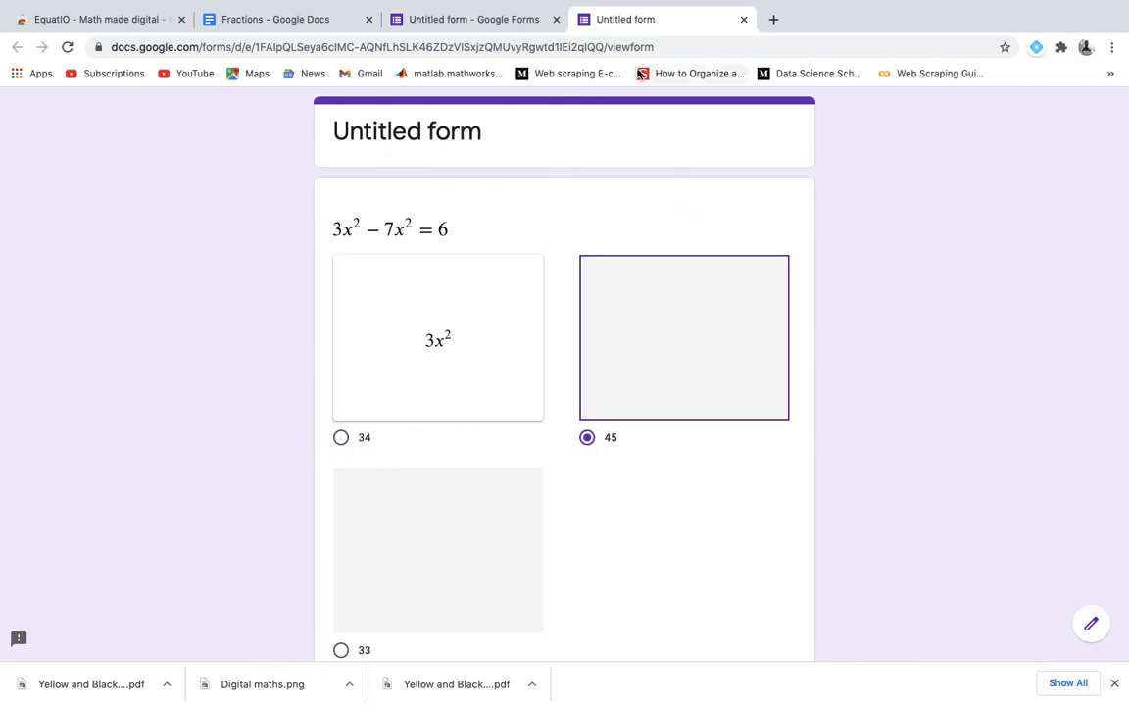
- Return to the form editor and rename the three answer options as a, b and c
click(446, 24)
click(328, 445)
text(a)
click(320, 527)
key(BackSpace)
text(b)
click(315, 565)
key(BackSpace)
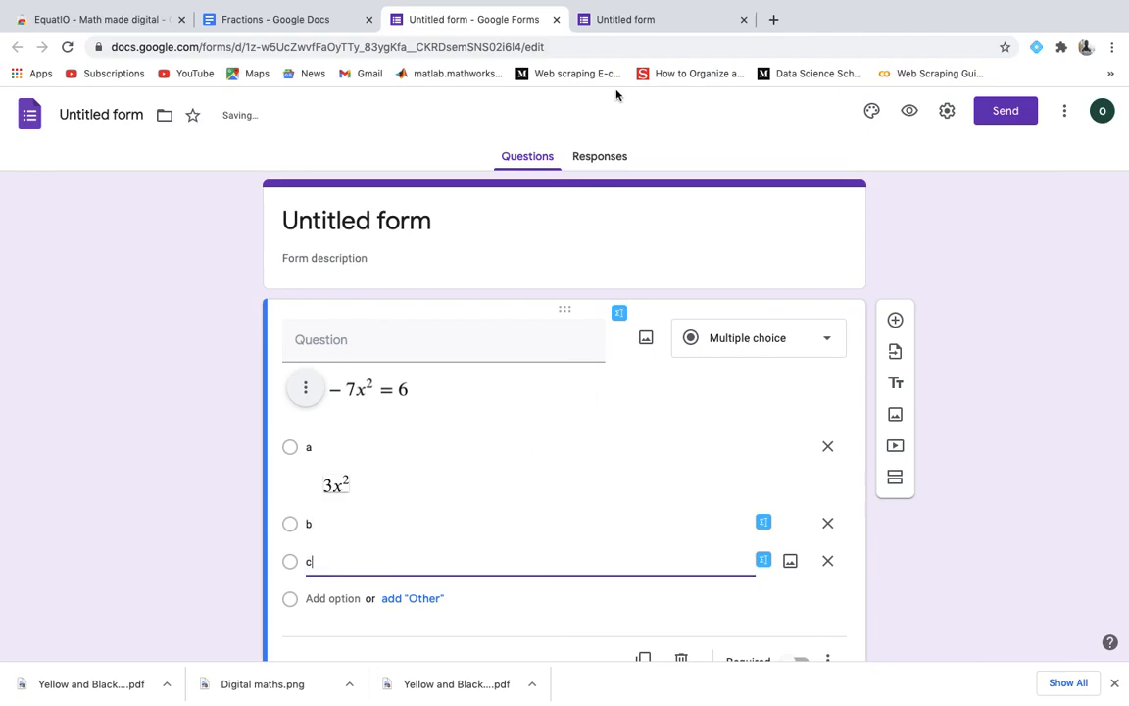
- Preview the form with its relabelled options, close the outdated preview without keeping its answers, and return to the form editor
click(909, 111)
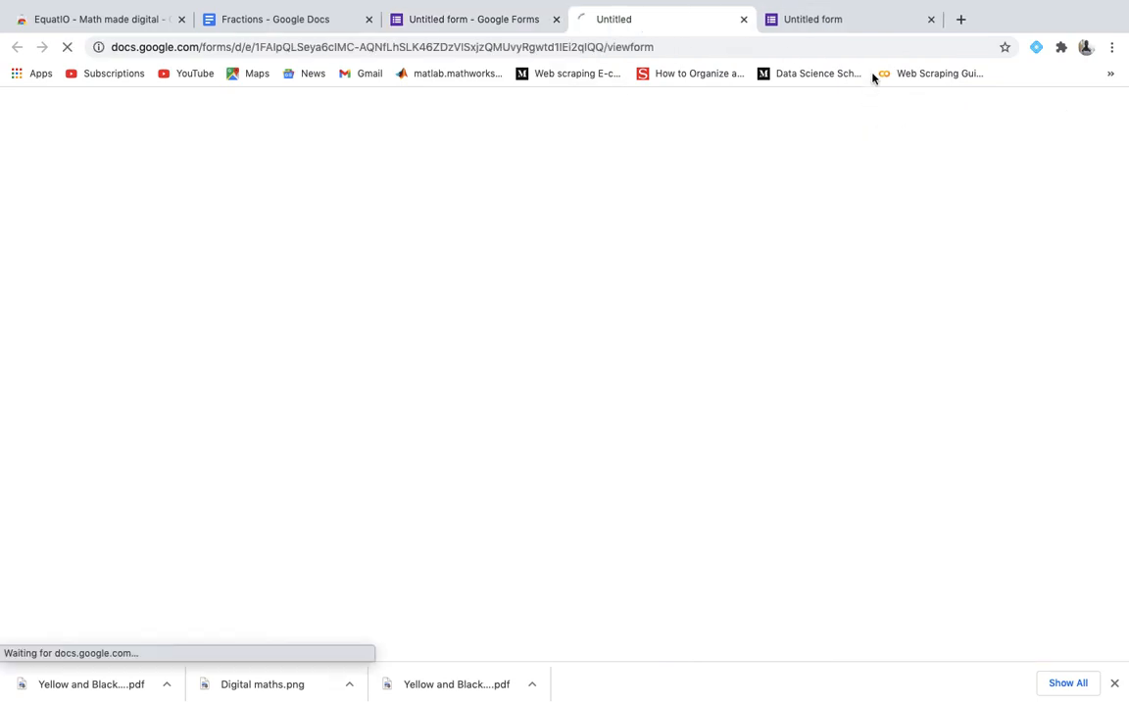
click(922, 18)
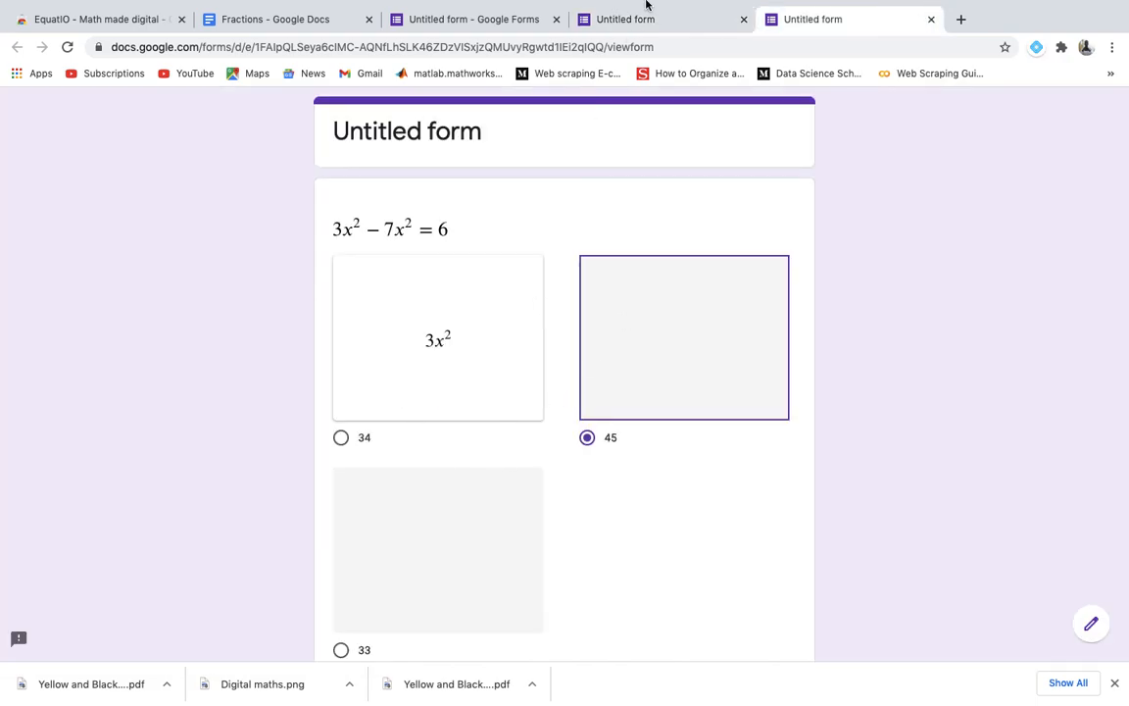
click(655, 27)
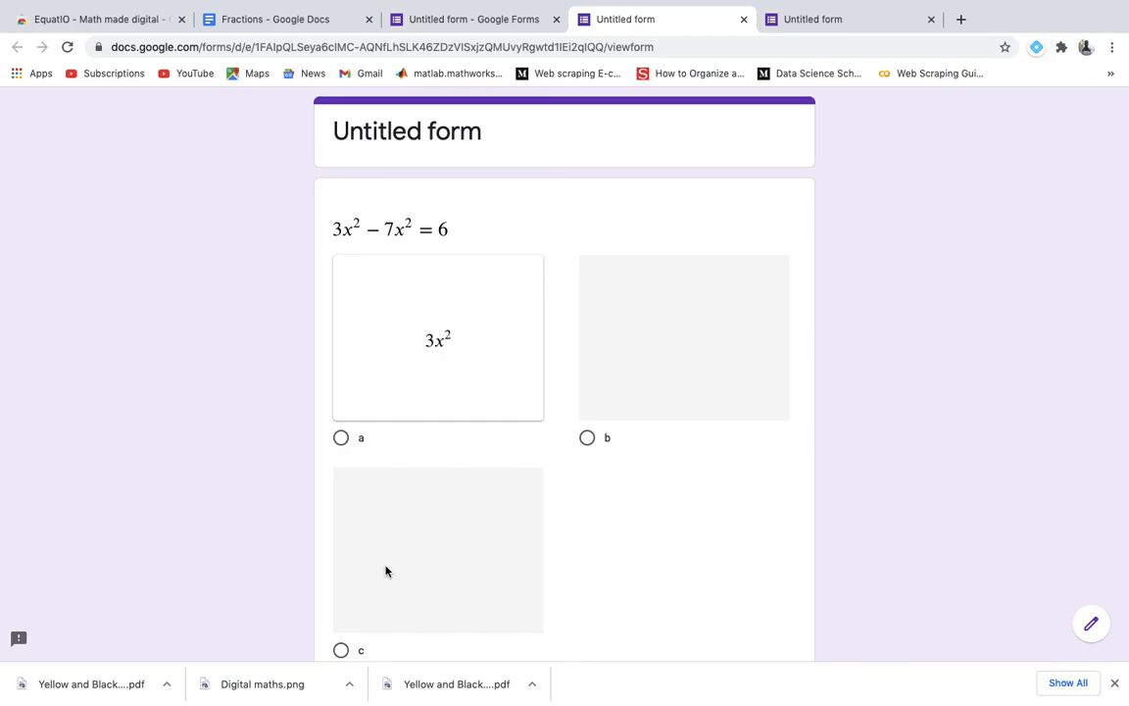
click(931, 20)
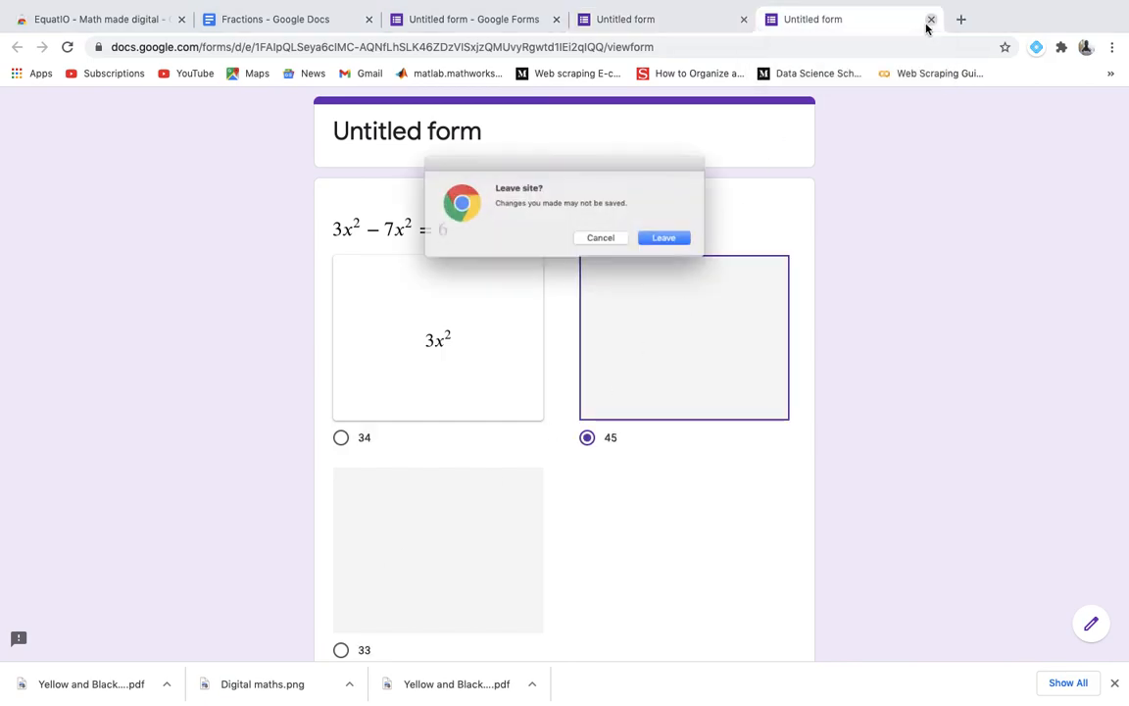
click(686, 244)
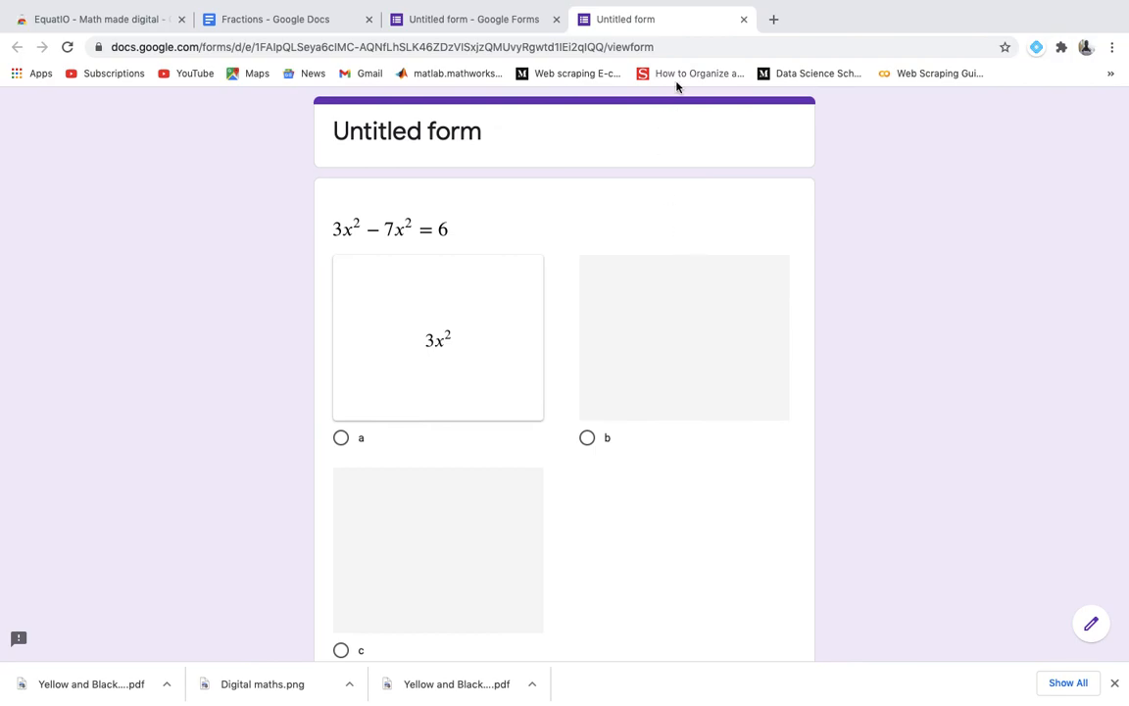
click(456, 19)
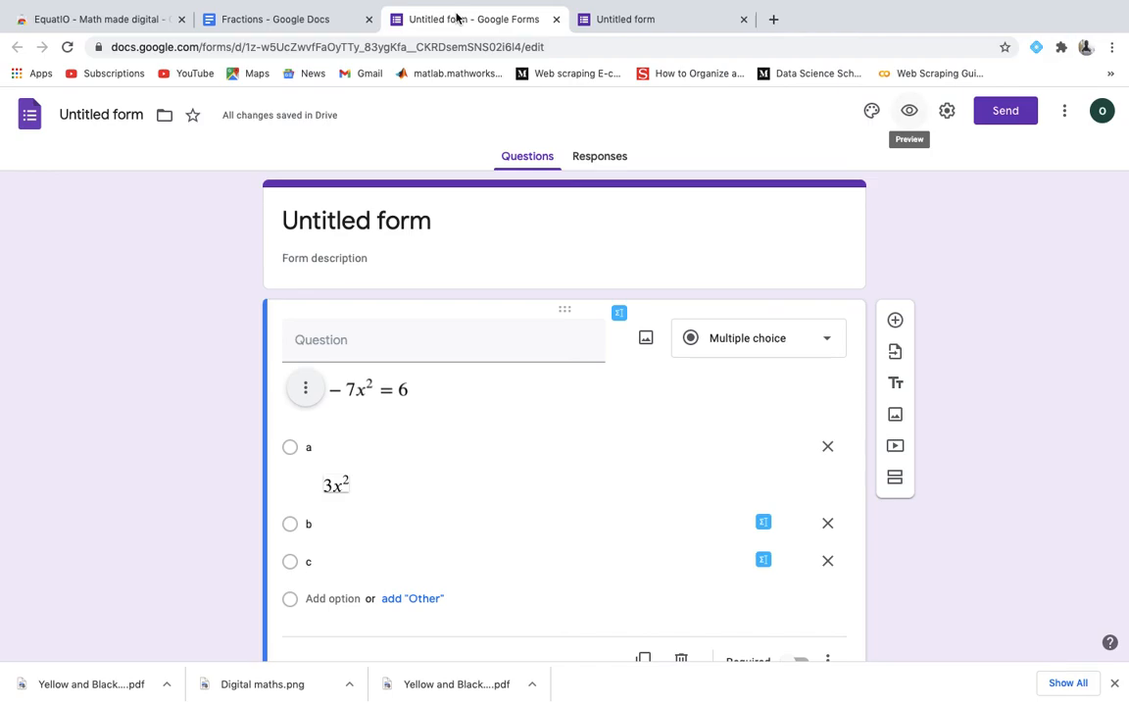
mouse_move(811, 3)
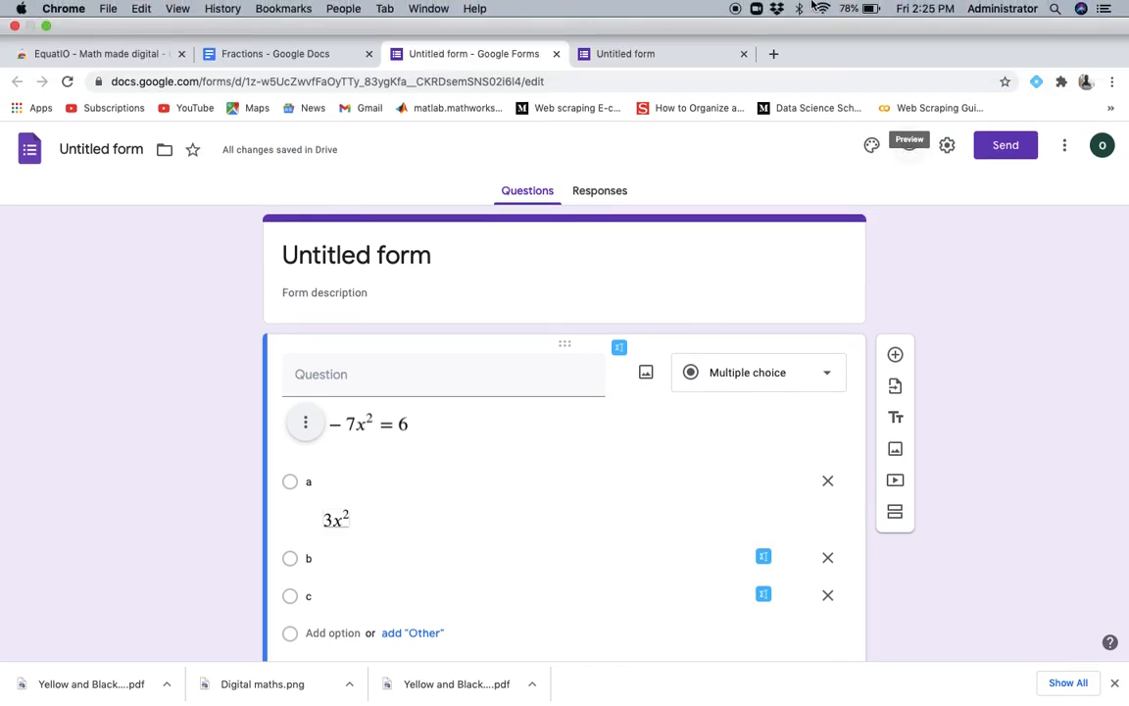